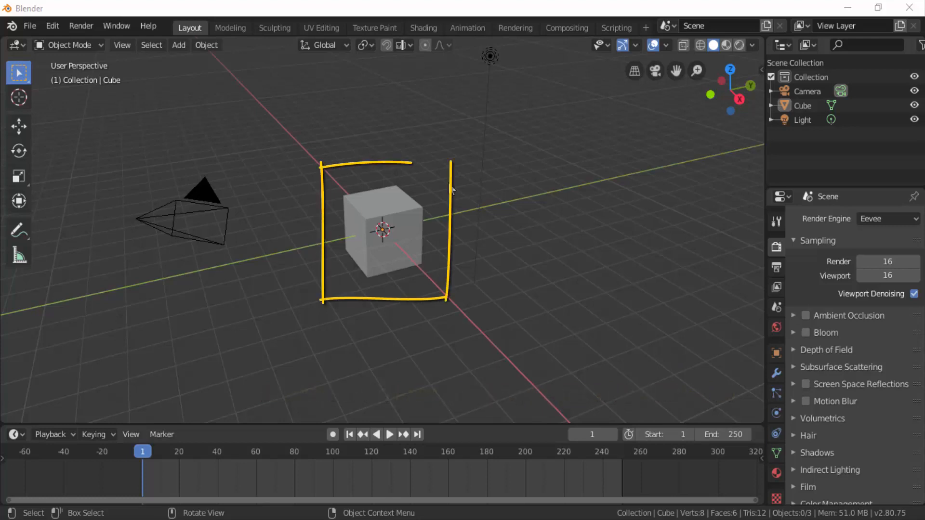
- Select the default cube, enter Edit Mode and switch the selection mode to faces
click(378, 221)
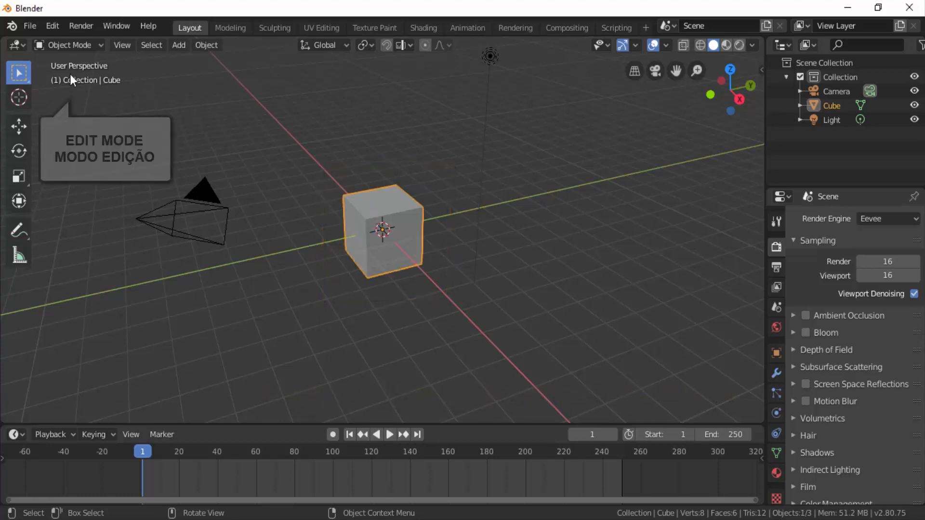
click(68, 45)
click(75, 77)
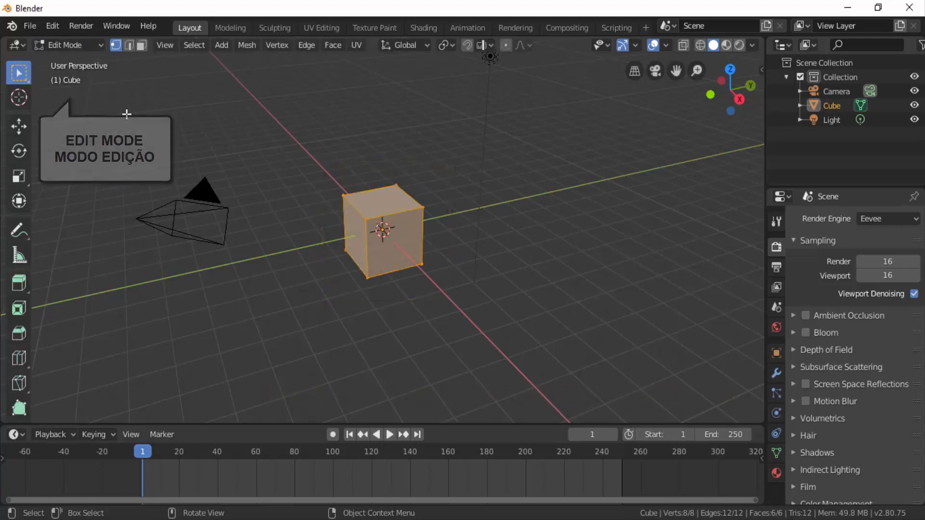
scroll(594, 330, up, 5)
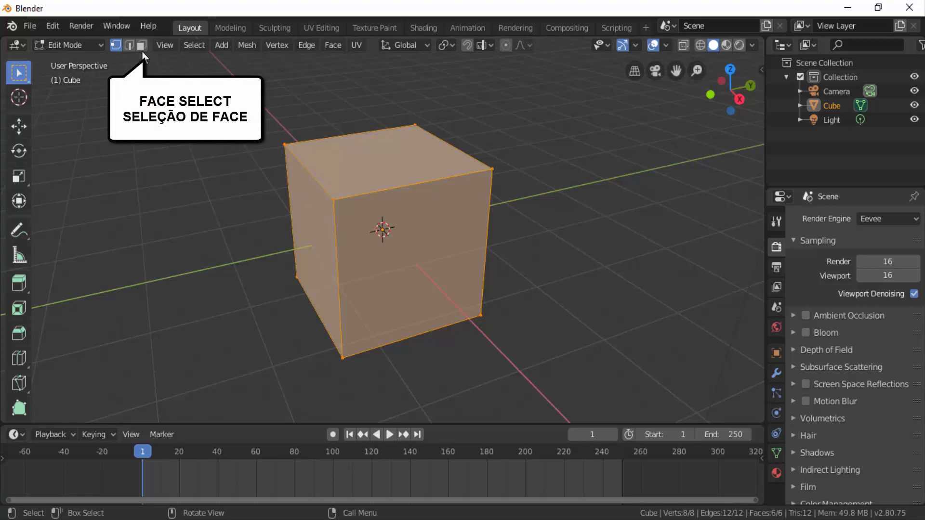
click(142, 48)
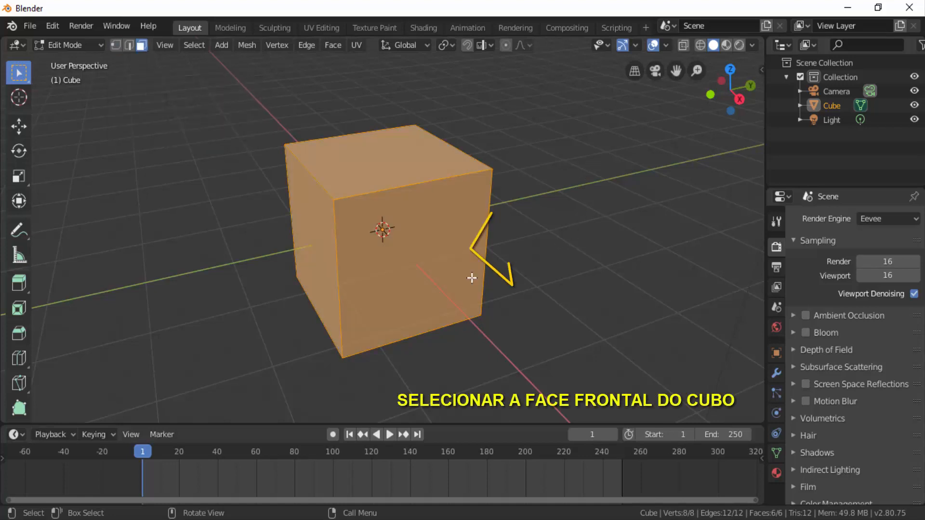
- Select only the cube's front face and unwrap it with the standard Unwrap operation
click(415, 254)
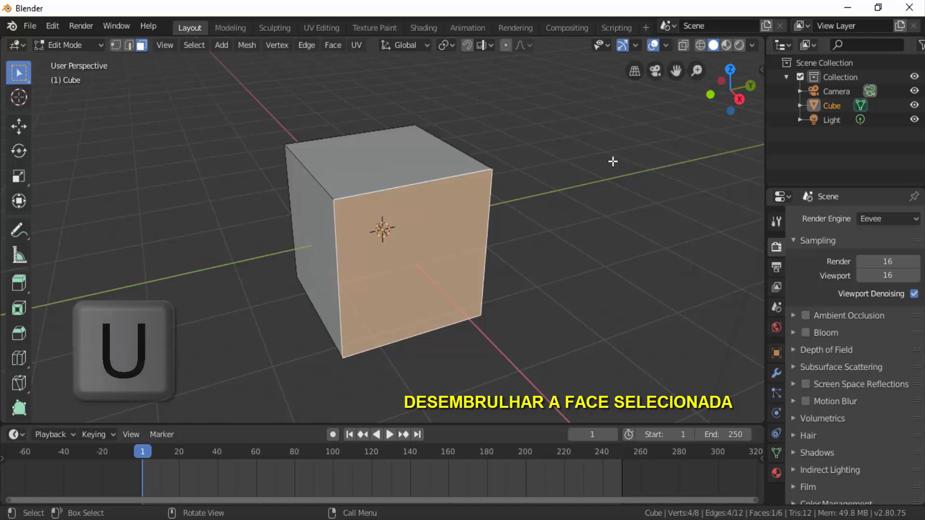
key(u)
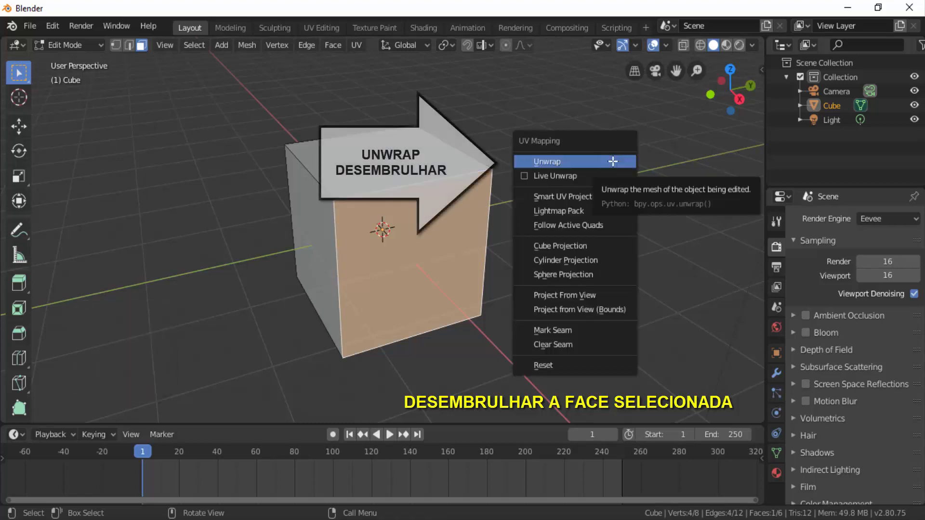
click(550, 166)
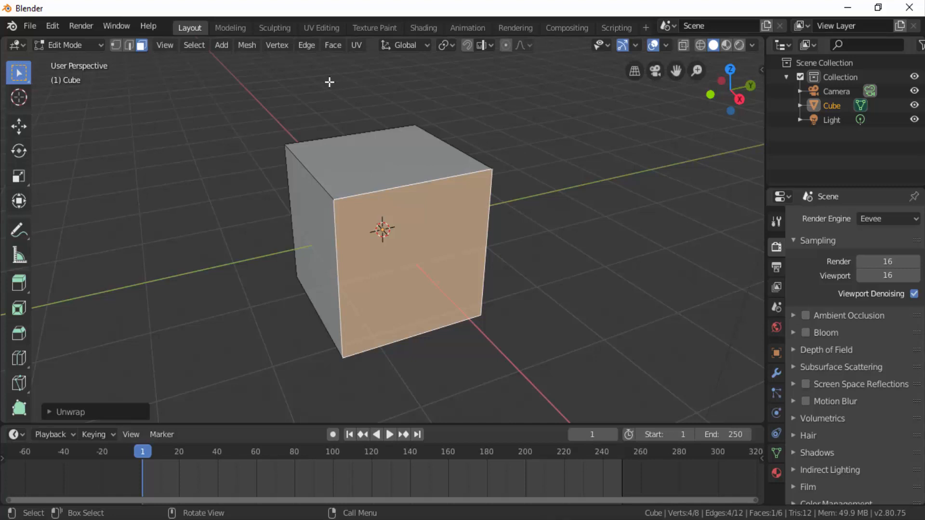
- Switch to the UV Editing workspace and select all UV vertices of the unwrapped face
click(321, 28)
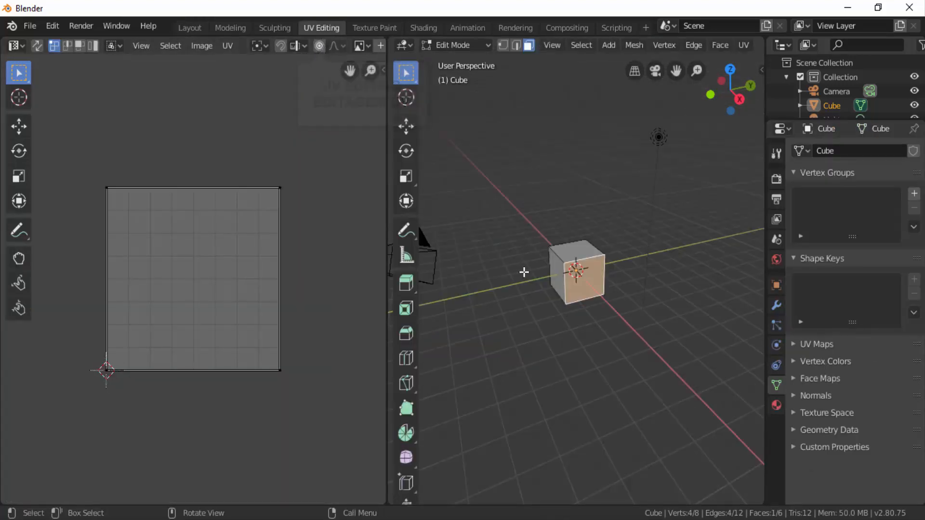
scroll(598, 279, up, 1)
scroll(598, 277, up, 4)
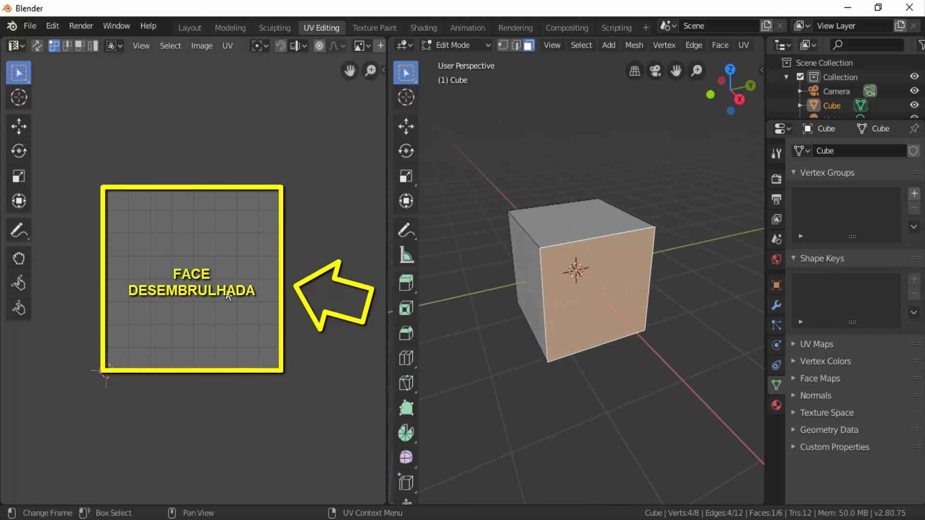
key(a)
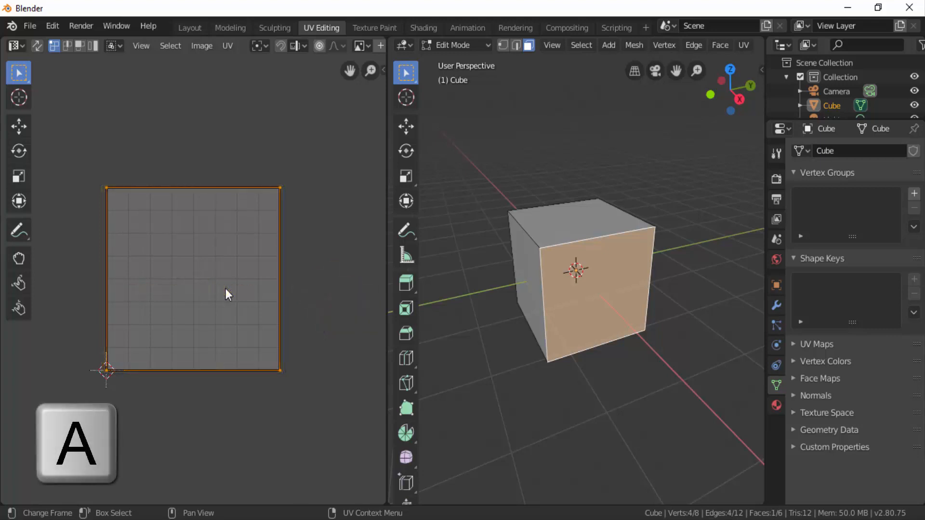
- Try rotating the unwrapped face's UVs in the UV editor
key(r)
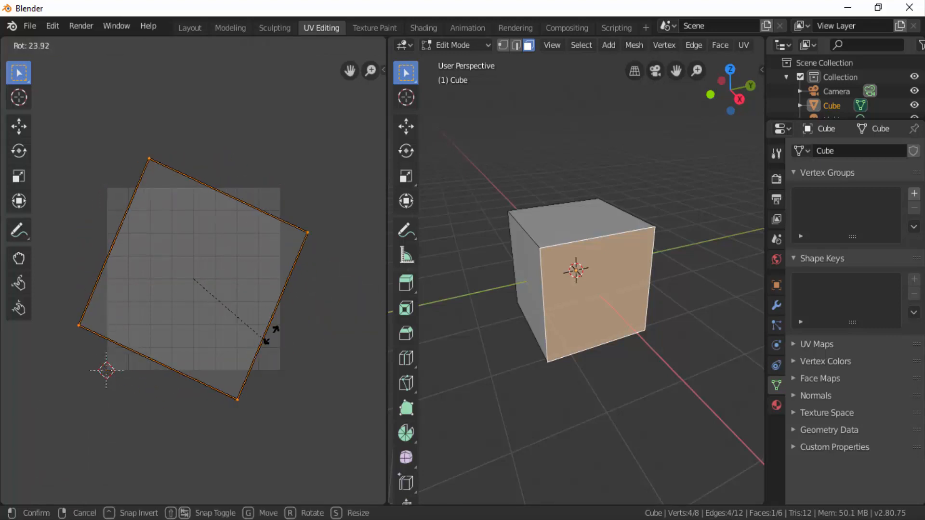
right_click(345, 342)
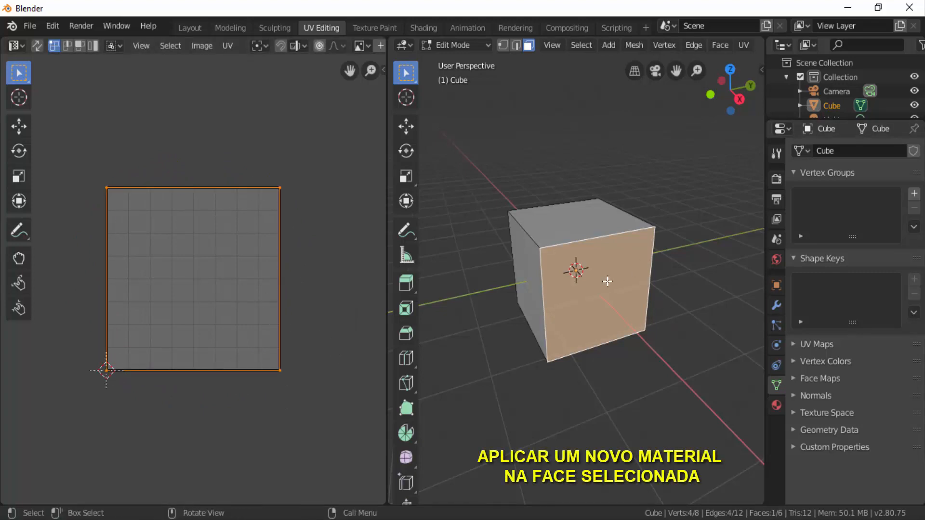
- Show the cube's material properties and set the 3D viewport to rendered shading
click(777, 405)
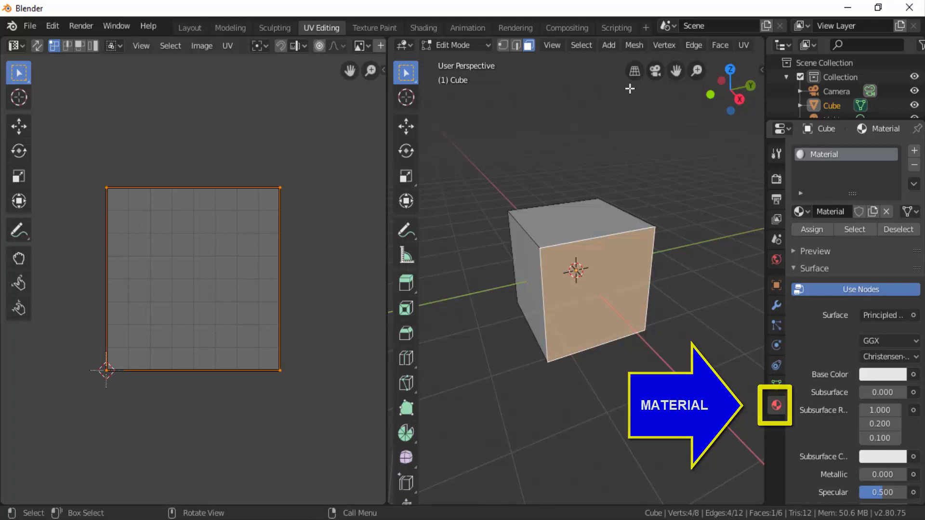
scroll(595, 42, down, 10)
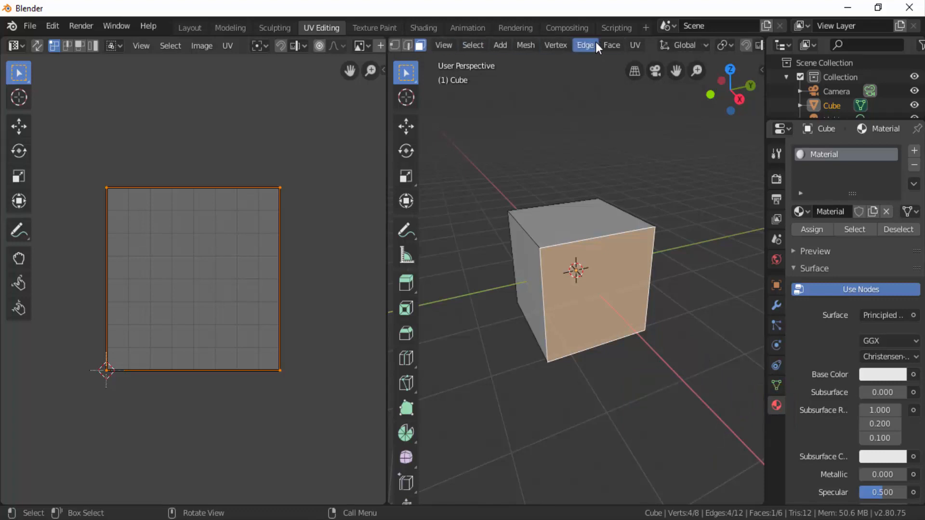
scroll(596, 42, down, 5)
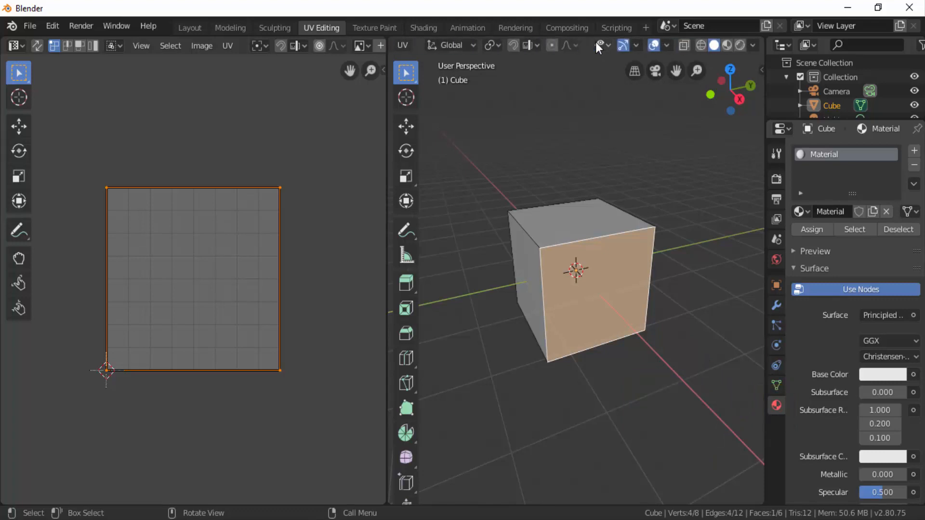
click(737, 45)
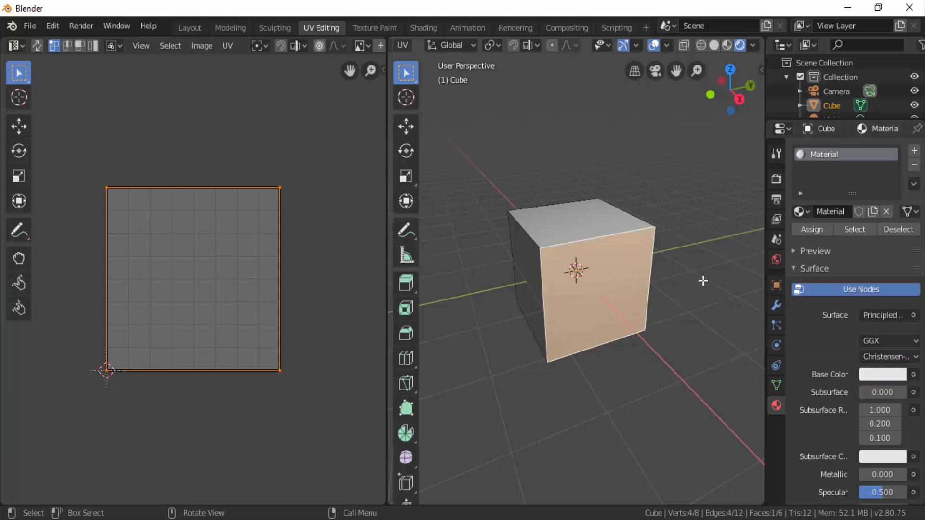
- Add a second material slot with a new material named "video" and assign it to the selected front face
click(915, 153)
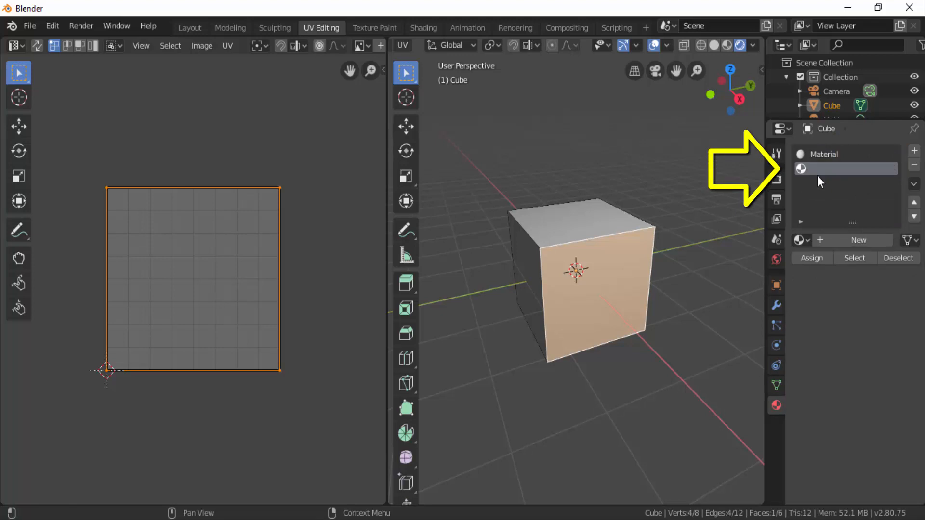
click(856, 241)
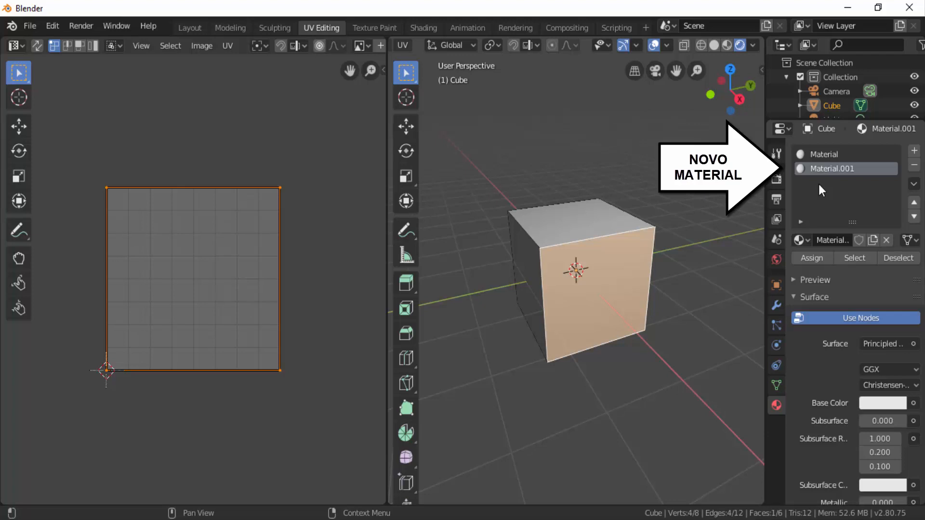
double_click(813, 171)
key(BackSpace)
text(video)
key(Return)
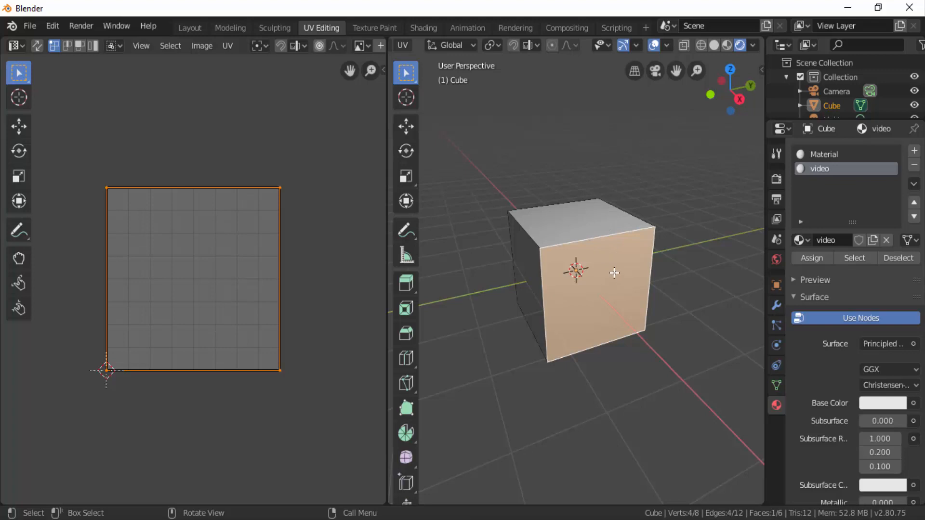
click(817, 261)
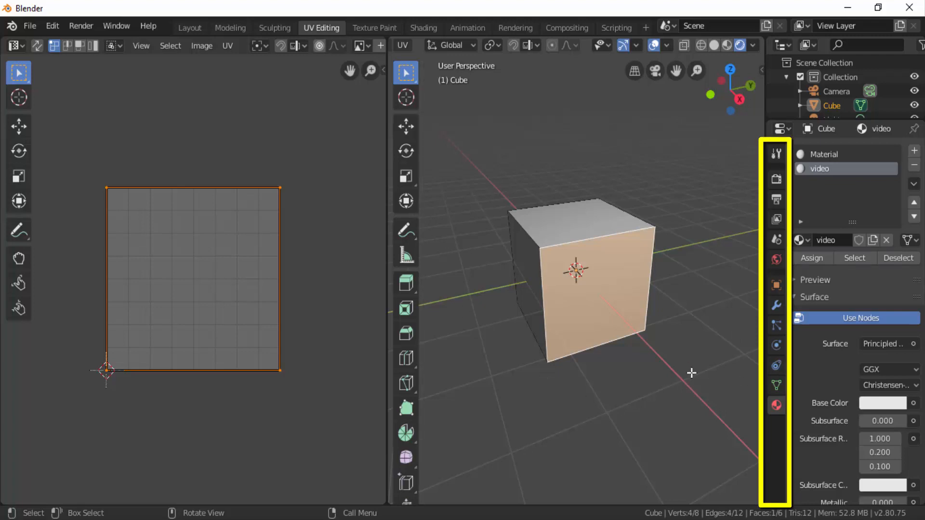
- Add a new UV map to the cube's mesh data and name it "video"
click(776, 385)
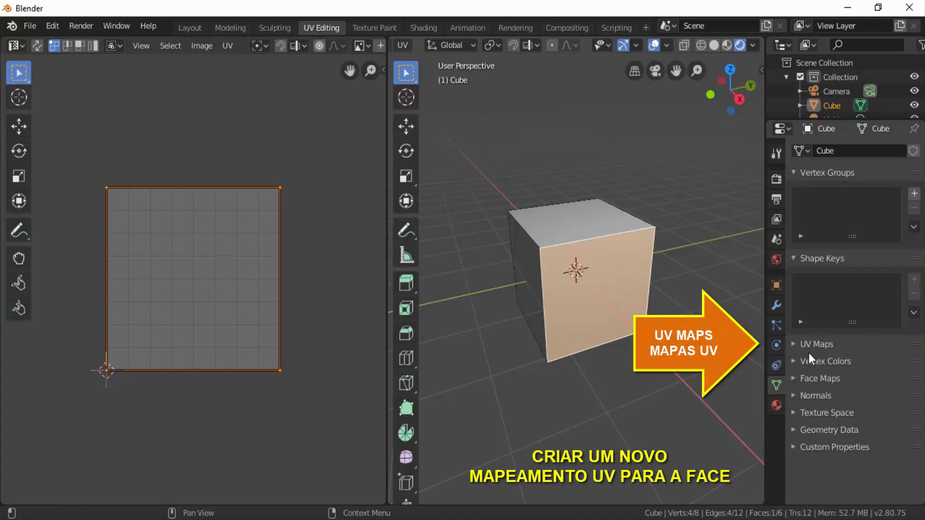
click(794, 345)
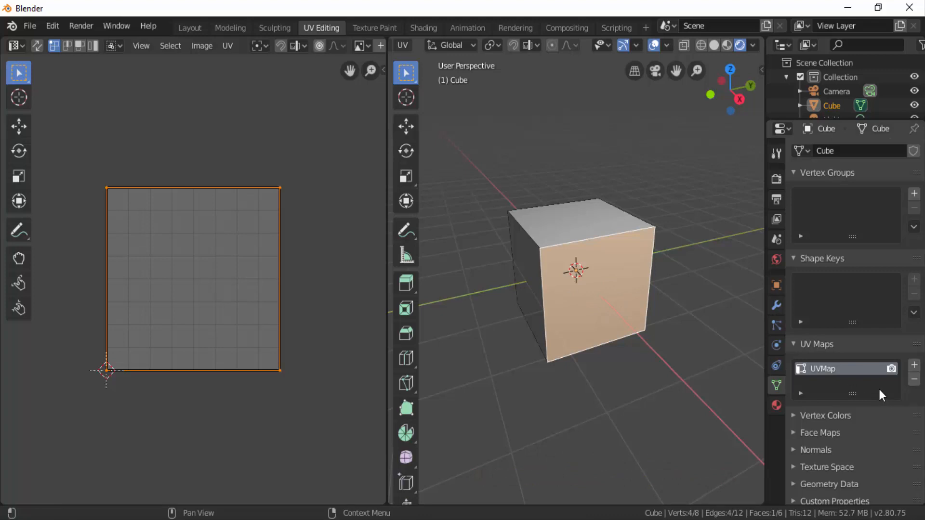
click(914, 365)
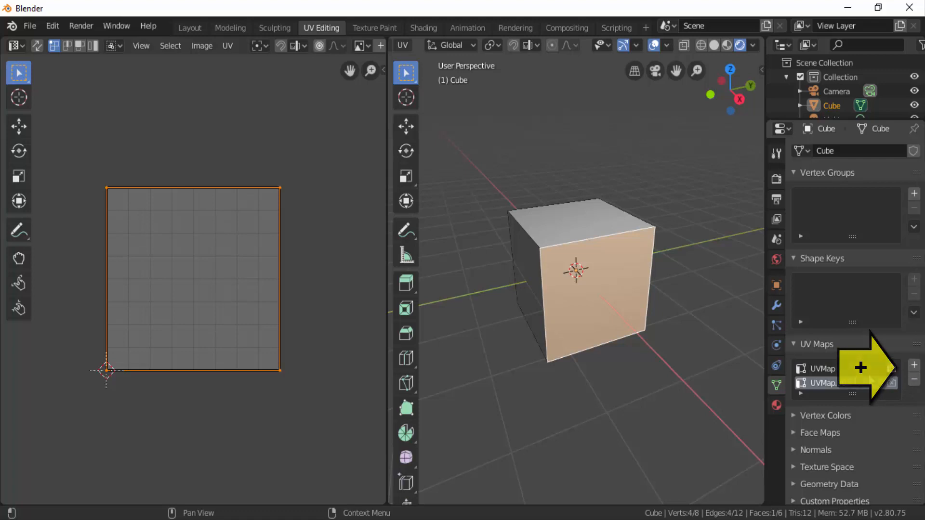
double_click(830, 384)
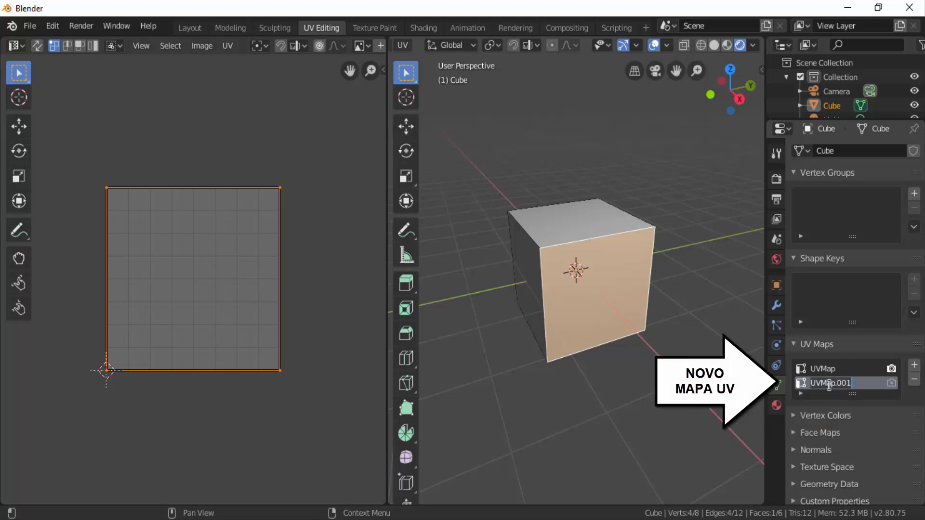
text(video)
key(Return)
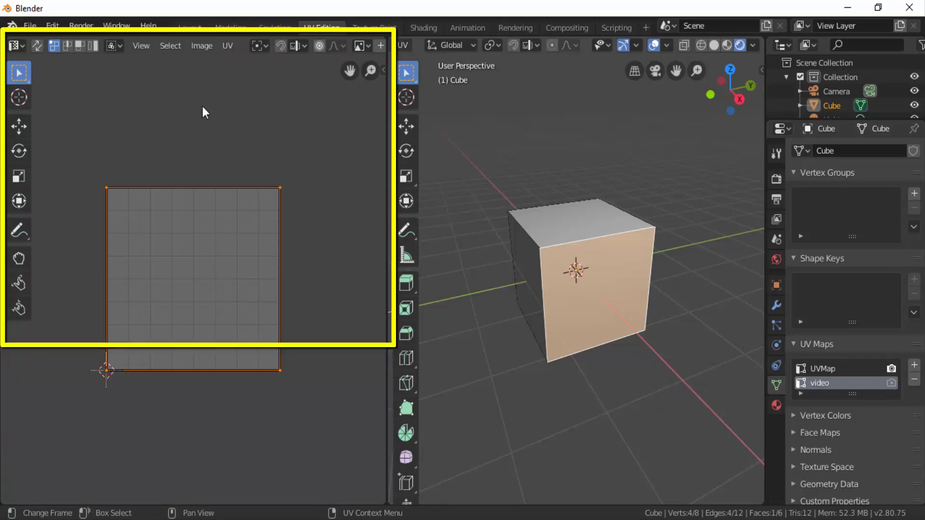
- Load the movie FLUIDOS0001-0250.avi from the Aula folder into the UV editor, browsing the files as thumbnails
click(199, 46)
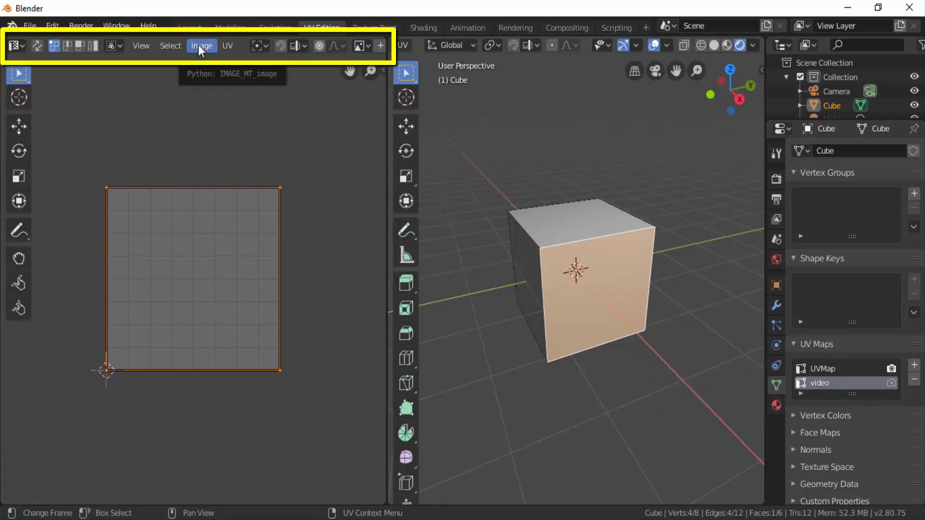
scroll(198, 45, down, 5)
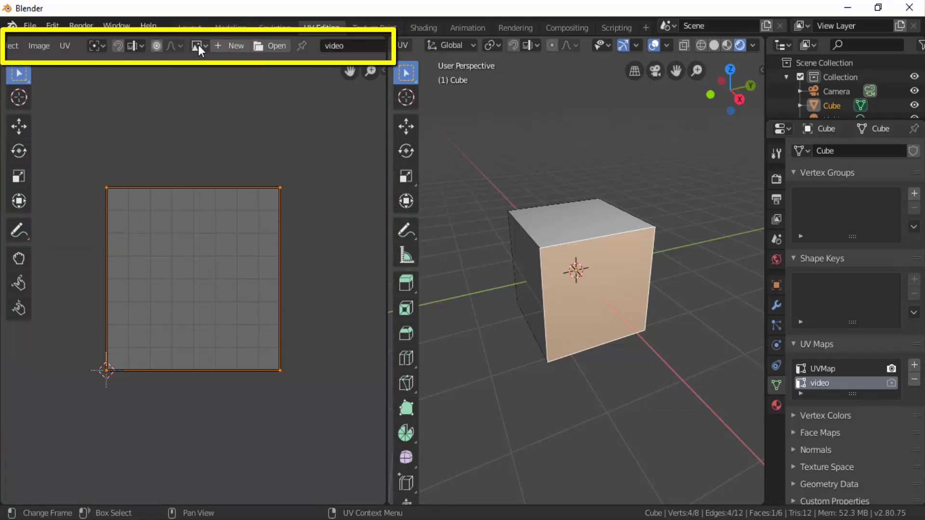
scroll(198, 45, down, 2)
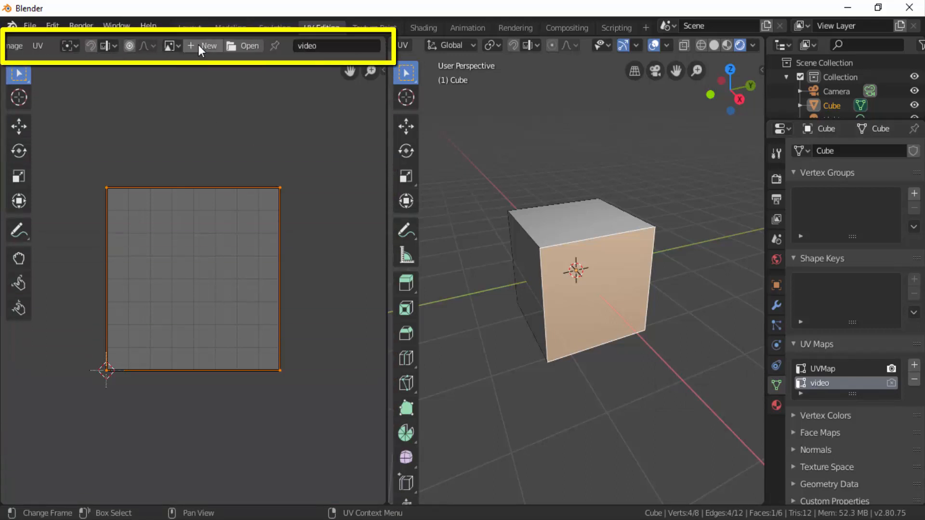
click(250, 45)
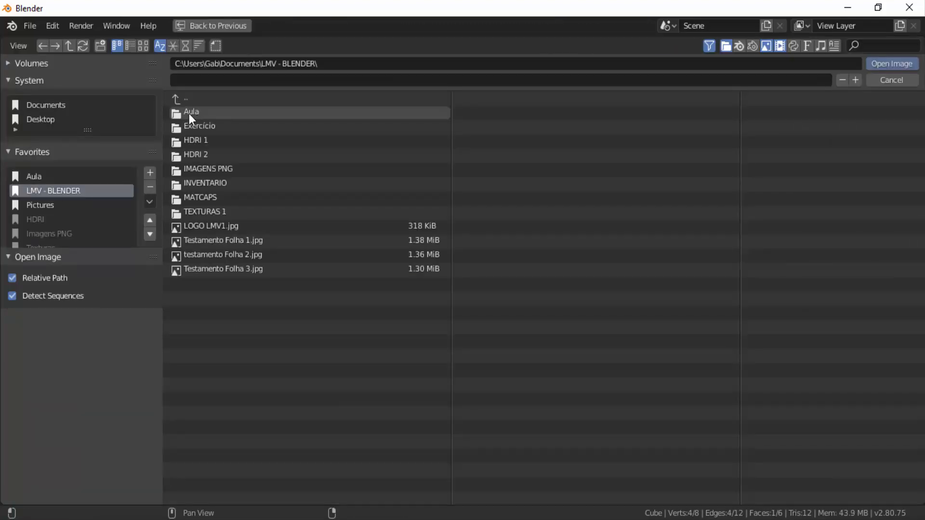
click(189, 114)
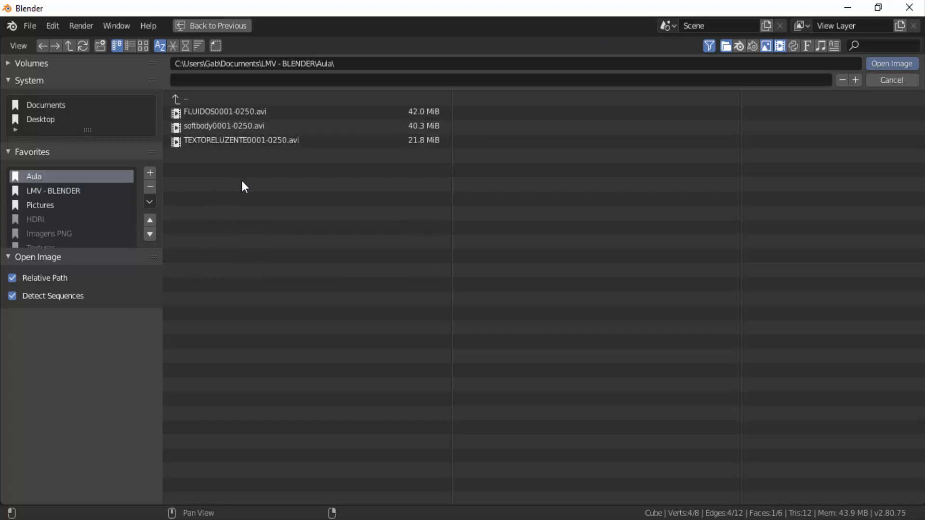
click(143, 45)
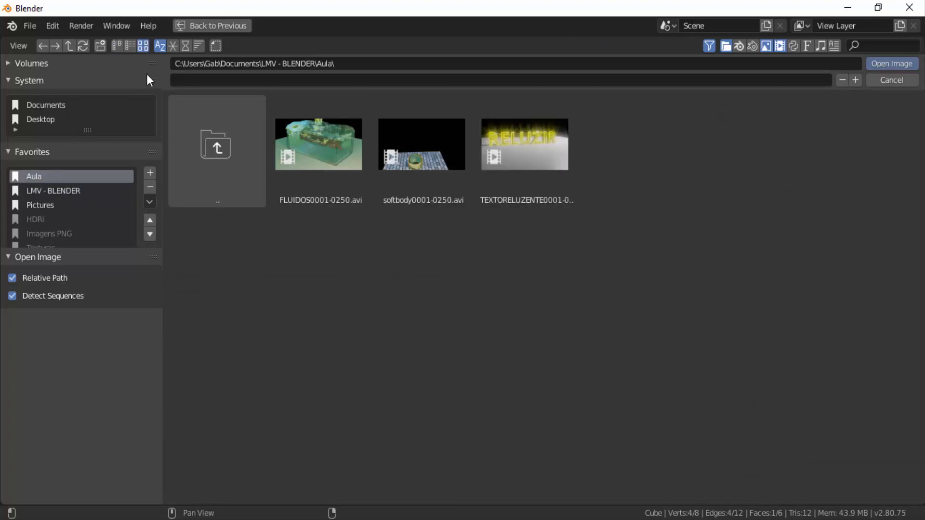
click(328, 139)
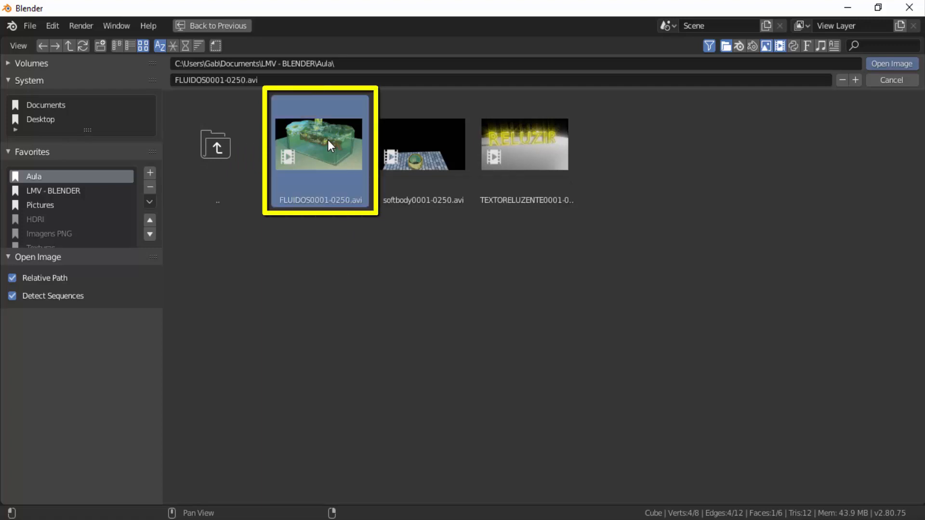
click(899, 64)
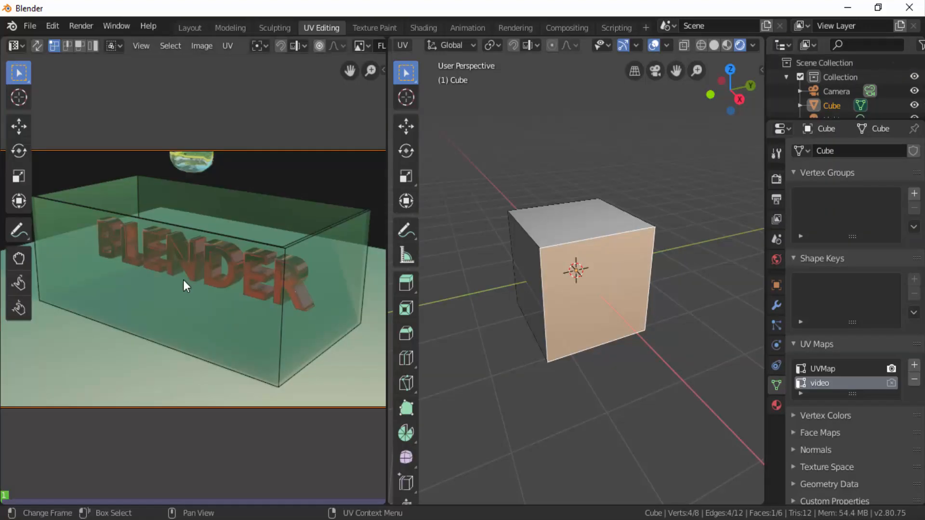
scroll(183, 279, down, 1)
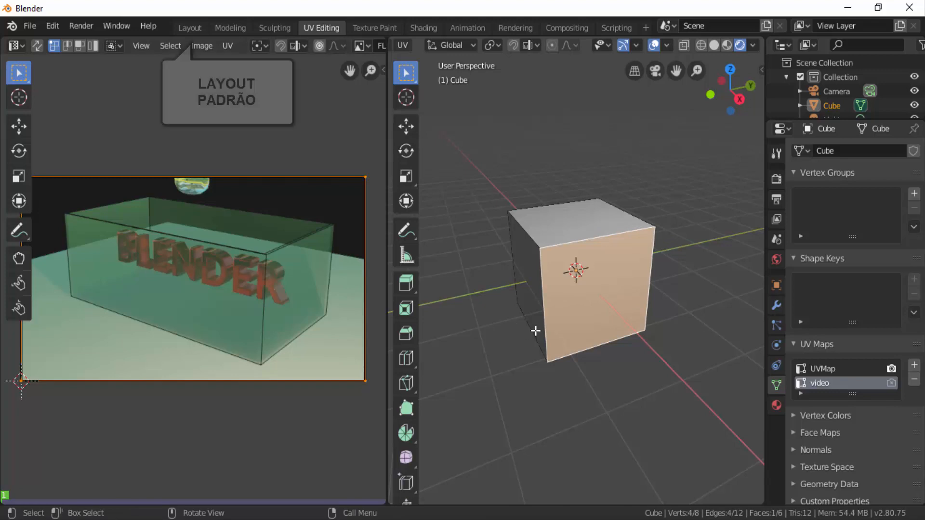
- Return to the Layout workspace and set its 3D viewport to rendered shading
click(189, 29)
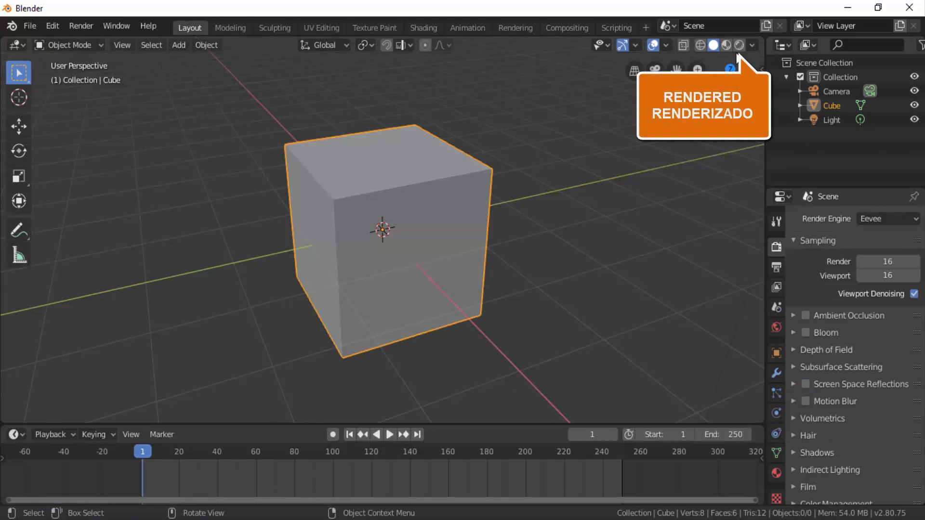
click(739, 45)
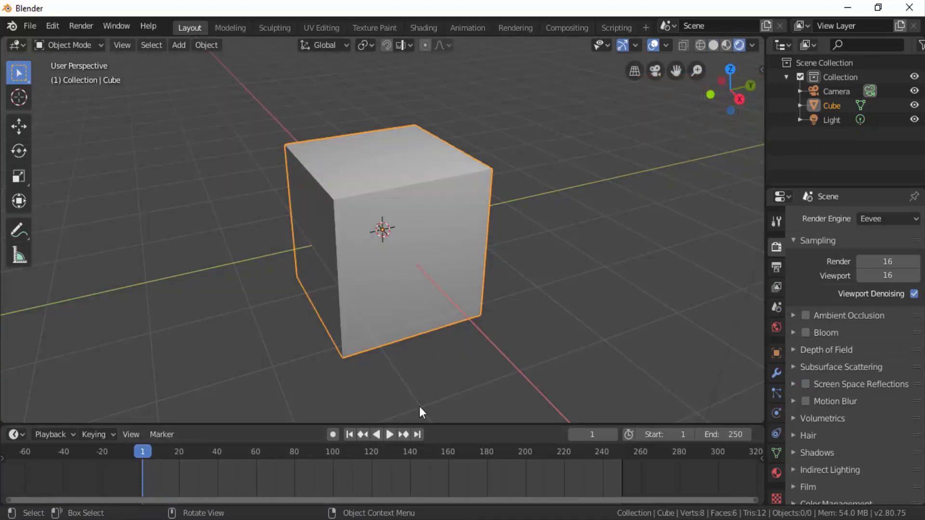
scroll(429, 358, down, 4)
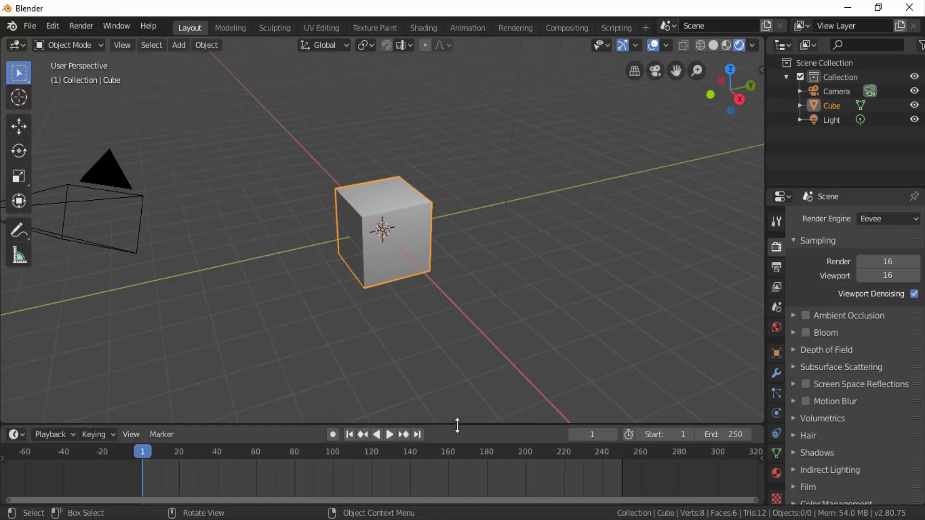
- Enlarge the timeline area and change its editor type to Shader Editor
drag(458, 422, 479, 222)
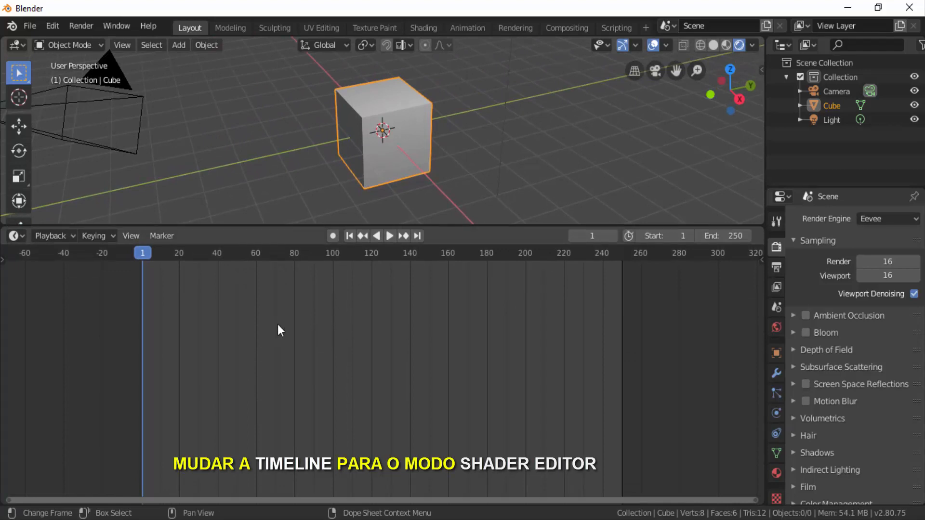
click(16, 236)
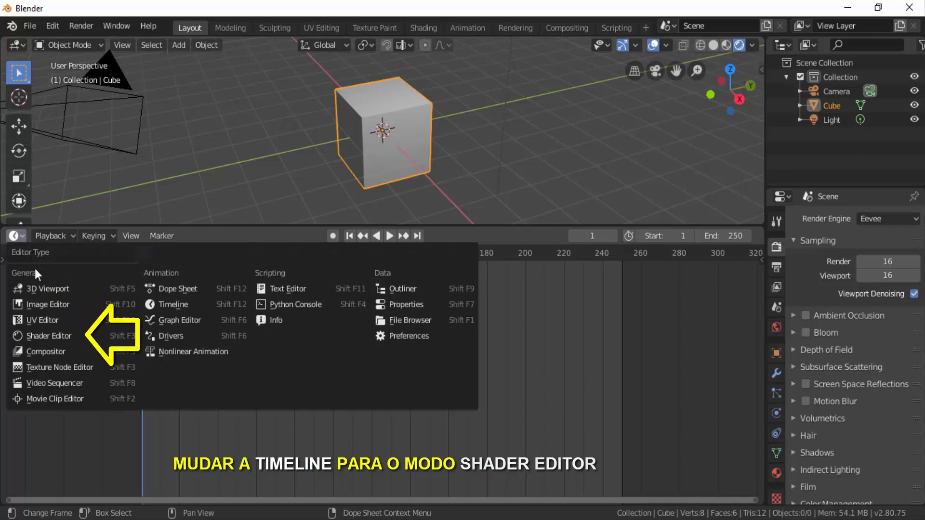
click(54, 335)
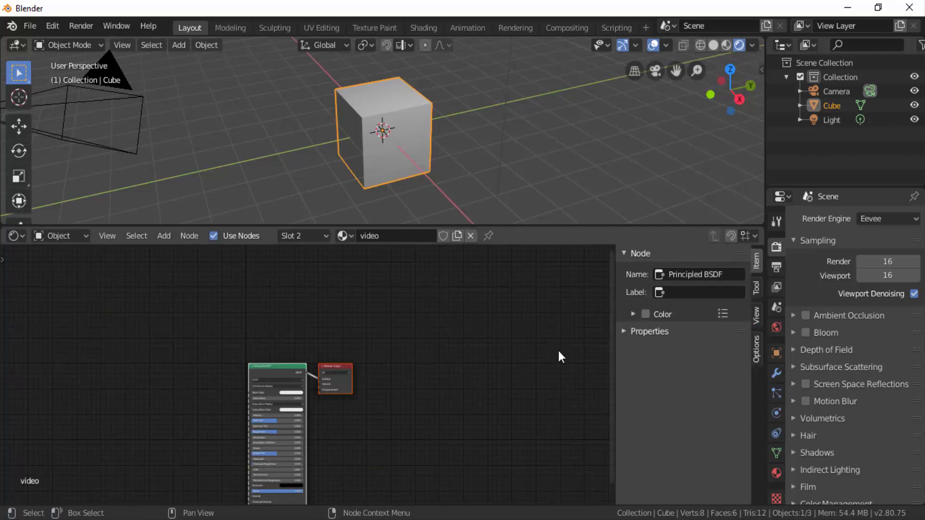
- Hide the Shader Editor's sidebar and shift the Principled BSDF and Material Output nodes aside to make room for more nodes
key(n)
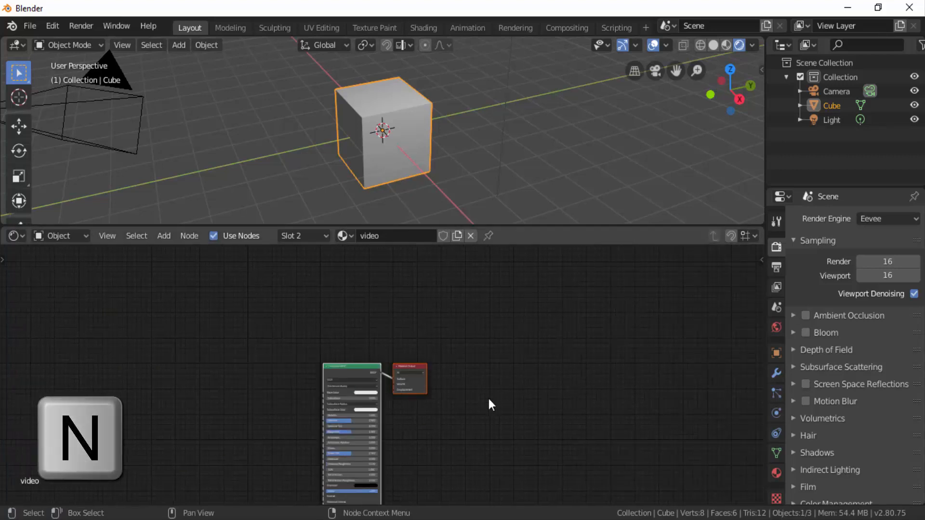
scroll(436, 446, up, 1)
scroll(434, 439, up, 3)
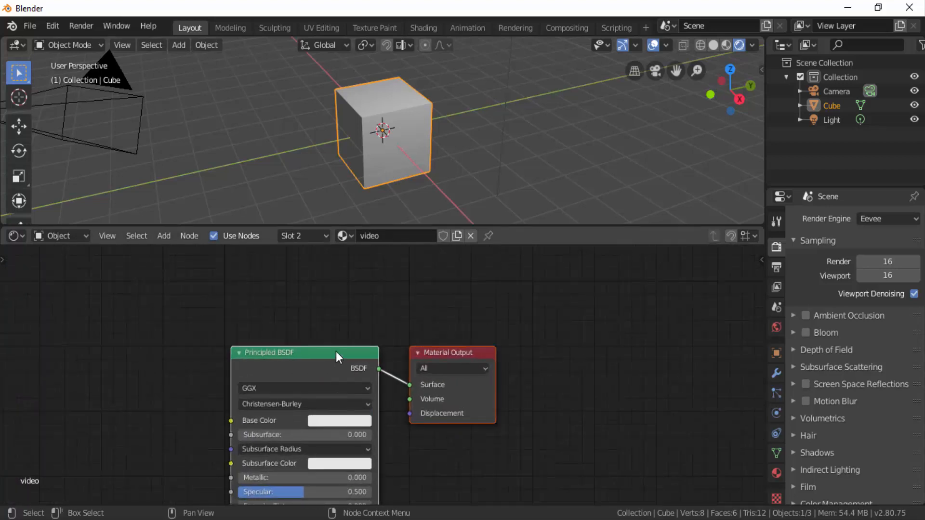
drag(336, 351, 564, 270)
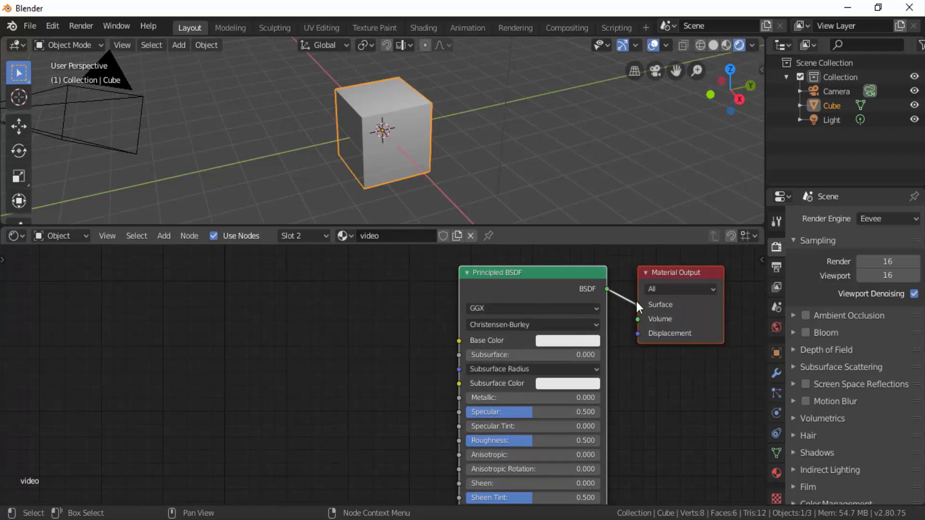
- Disconnect the Principled BSDF from the Material Output's Surface input, then link the two again
drag(636, 301, 635, 303)
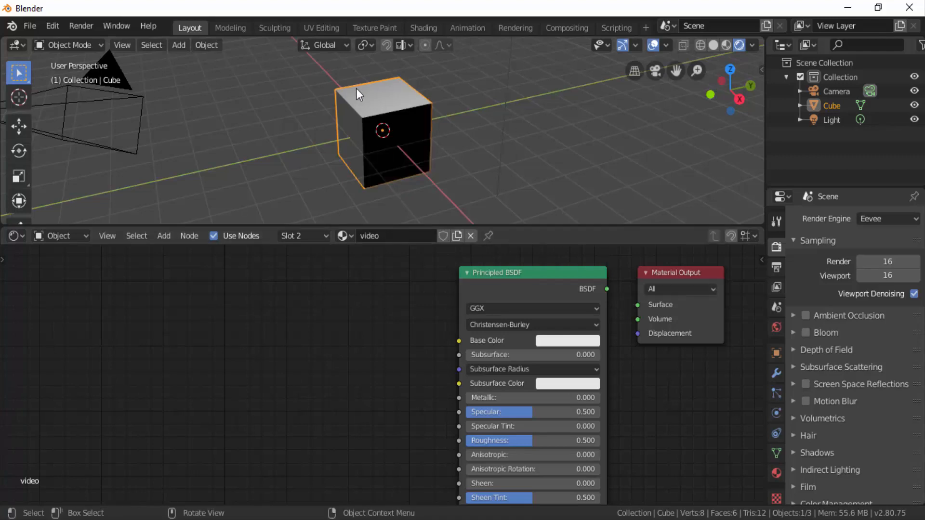
drag(608, 289, 632, 304)
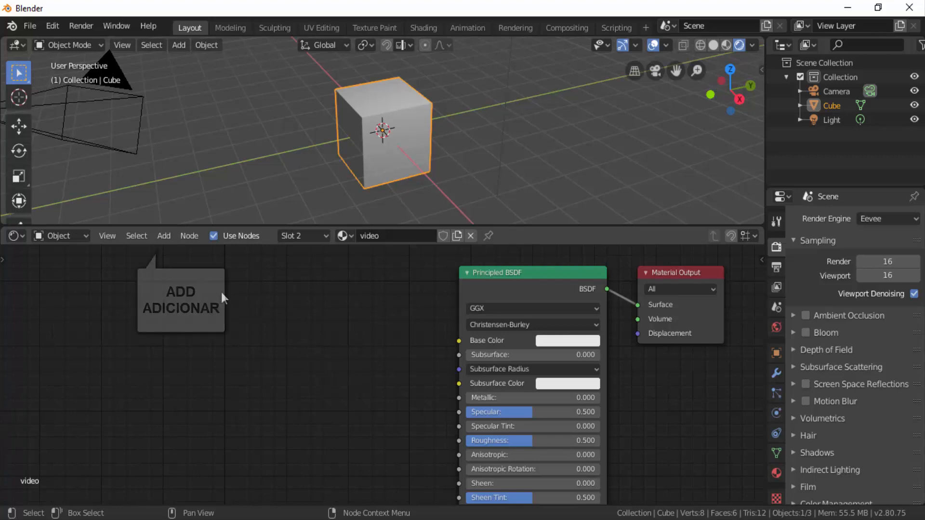
- Add an Image Texture node before the Principled BSDF in the video material
click(167, 240)
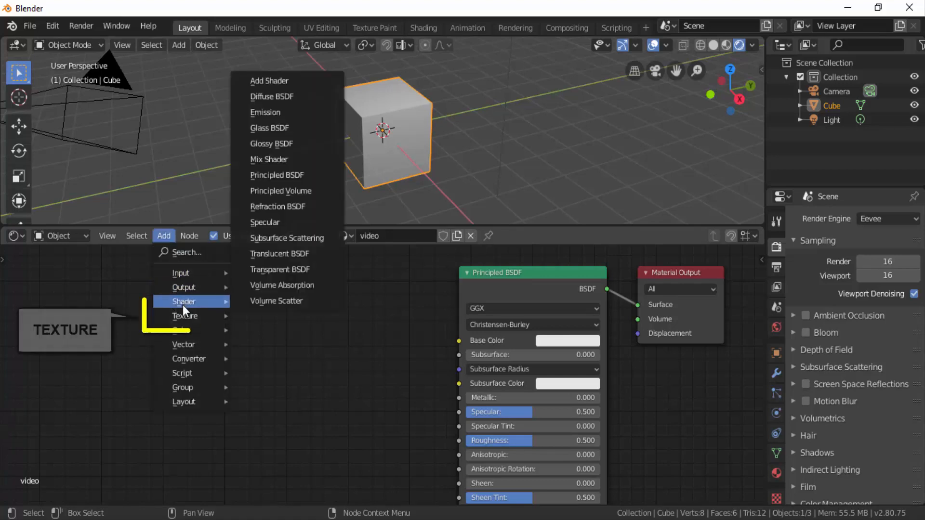
mouse_move(182, 313)
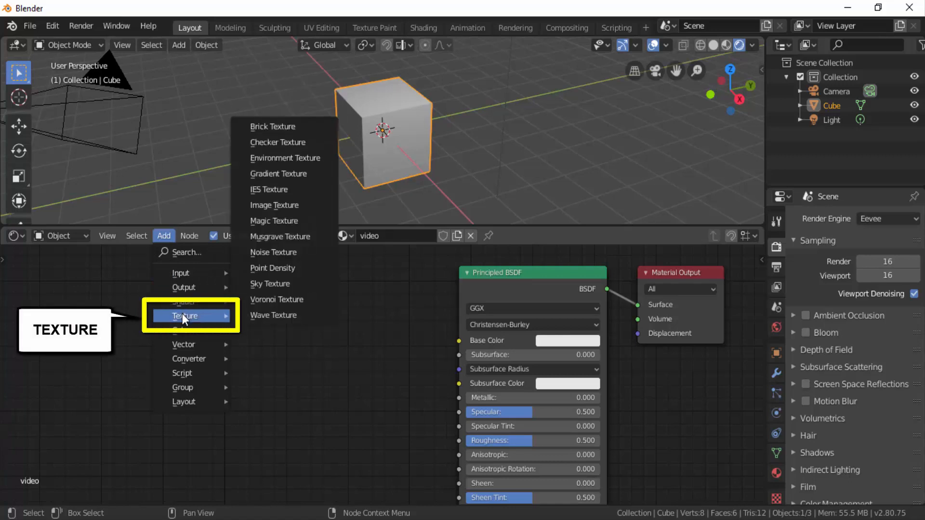
click(290, 213)
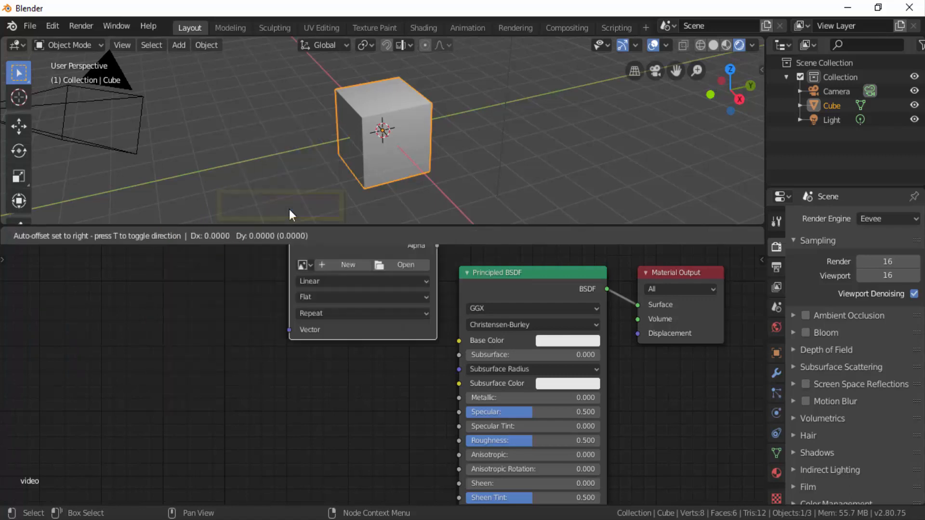
click(230, 289)
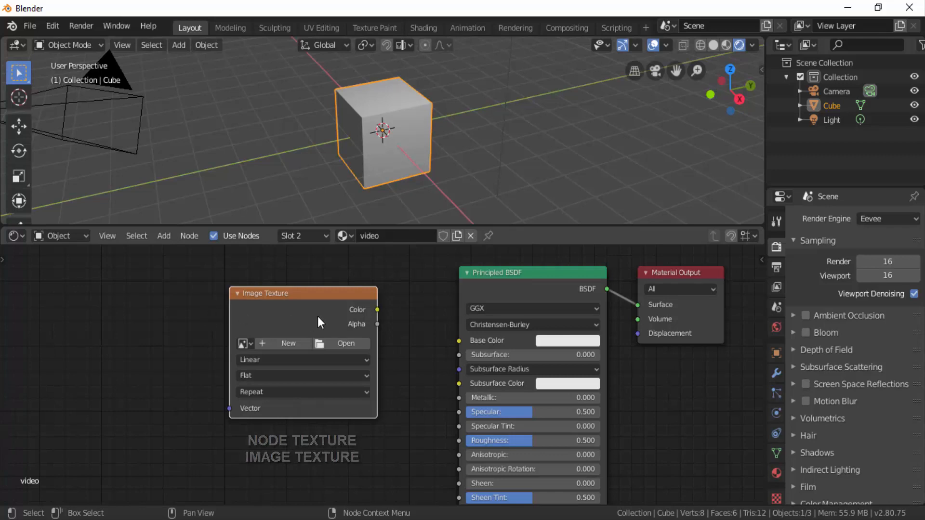
- Assign the loaded movie FLUIDOS0001-0250.avi to the Image Texture node and align the node with the Principled BSDF
scroll(317, 316, down, 1)
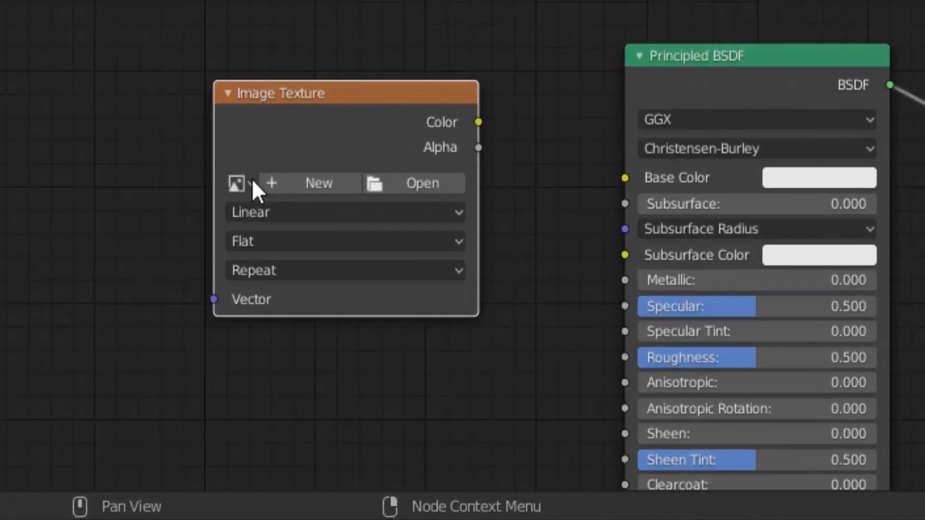
click(251, 180)
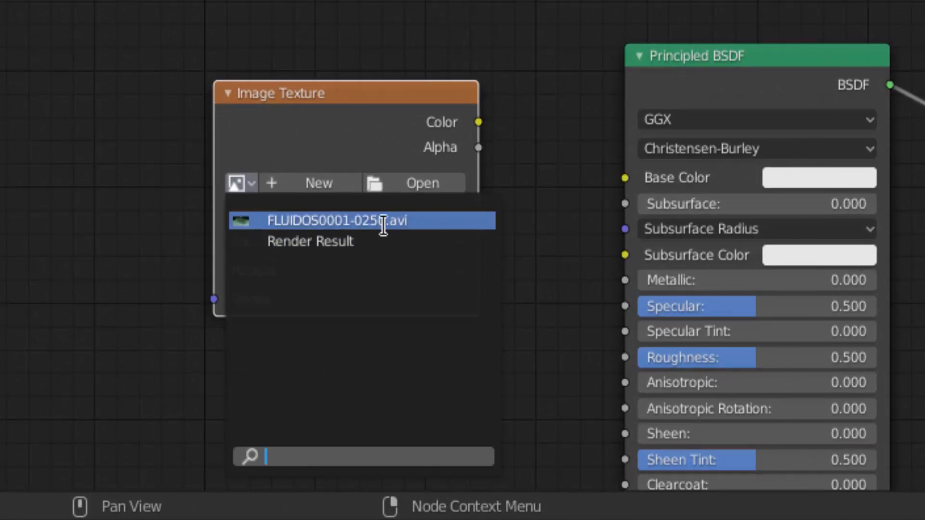
click(390, 222)
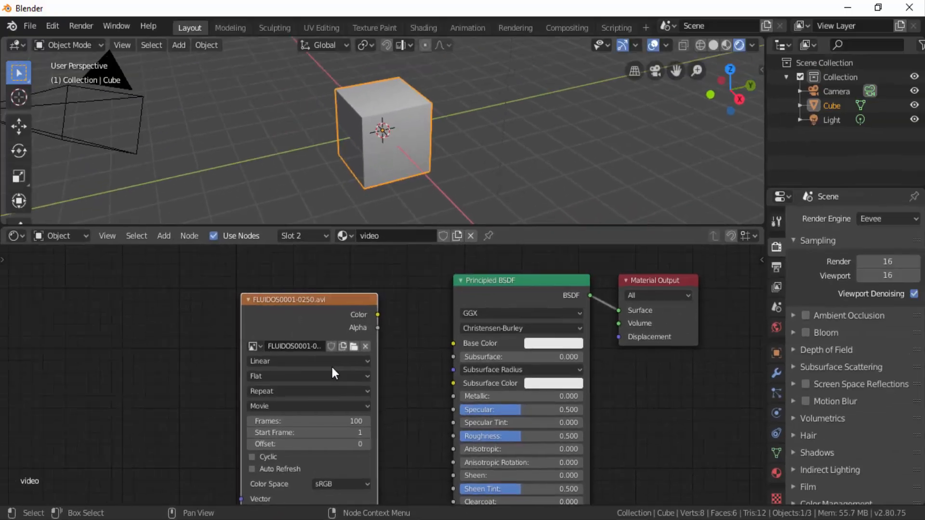
drag(309, 301, 318, 282)
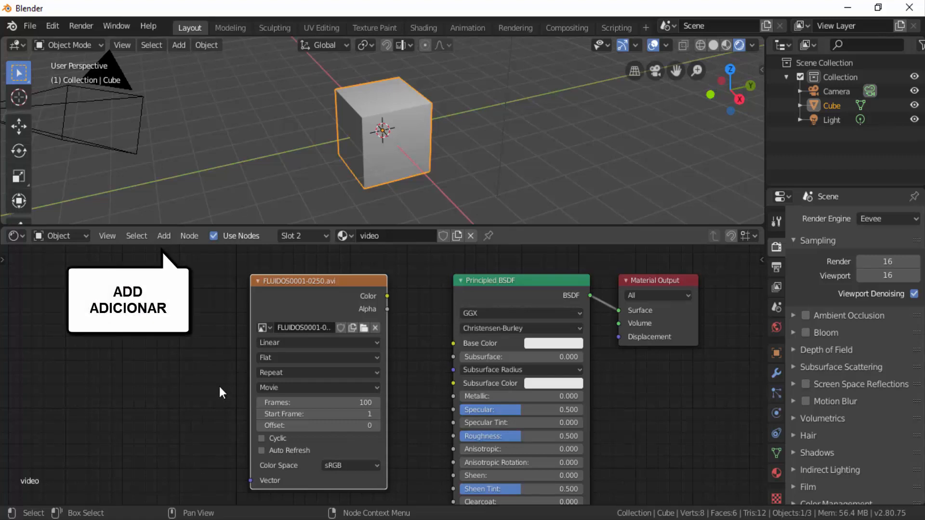
- Add a UV Map input node before the movie's Image Texture node
click(163, 236)
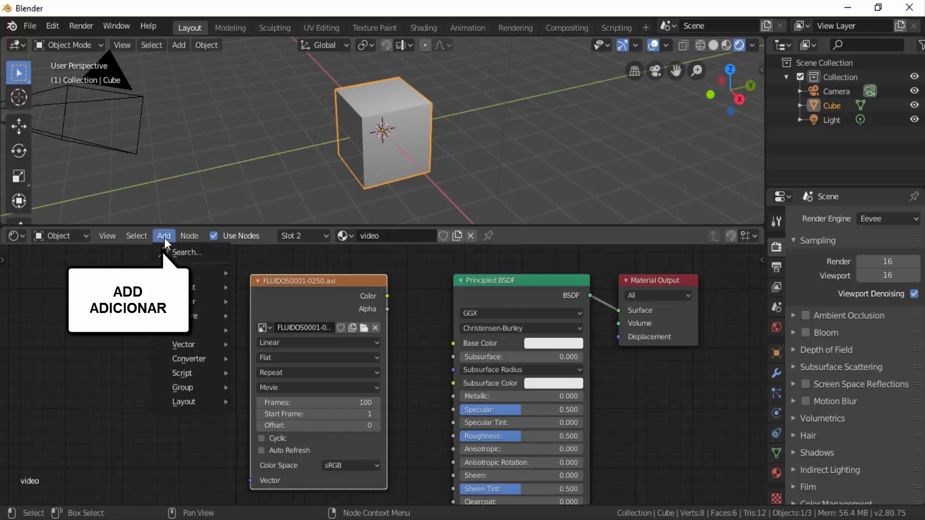
mouse_move(178, 272)
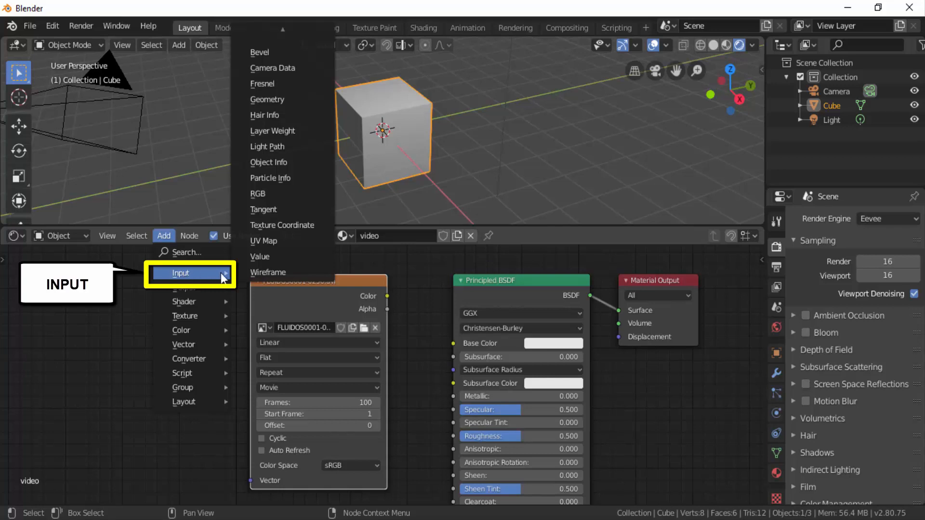
click(283, 242)
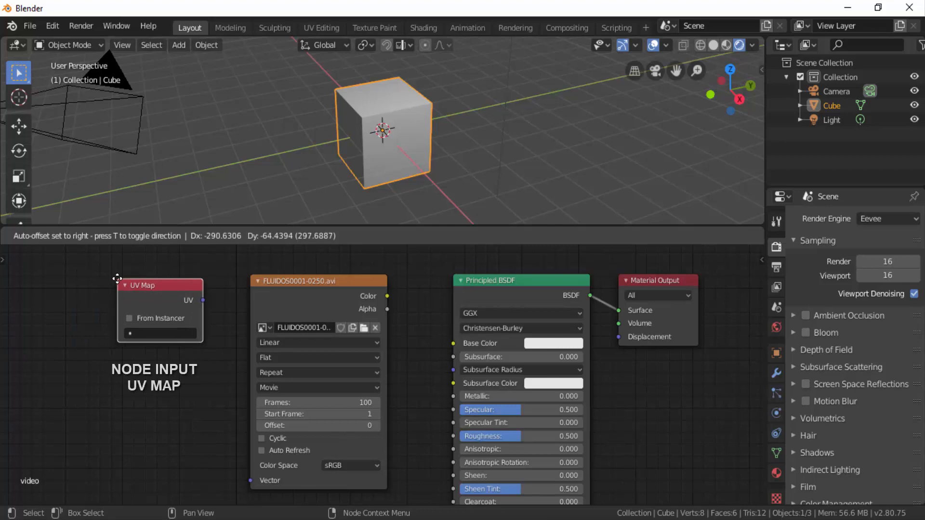
click(117, 278)
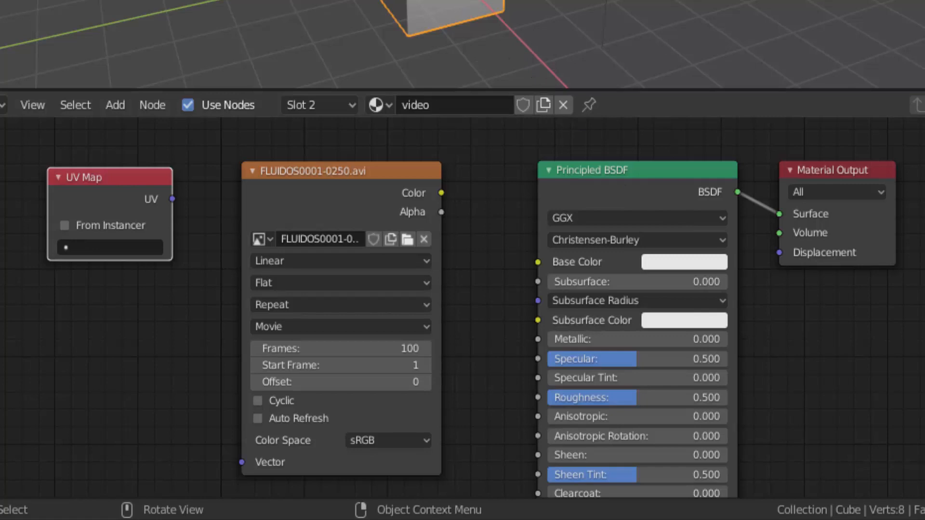
- Connect the movie texture's Color output to the Principled BSDF's Base Color and check the cube's front face
click(441, 193)
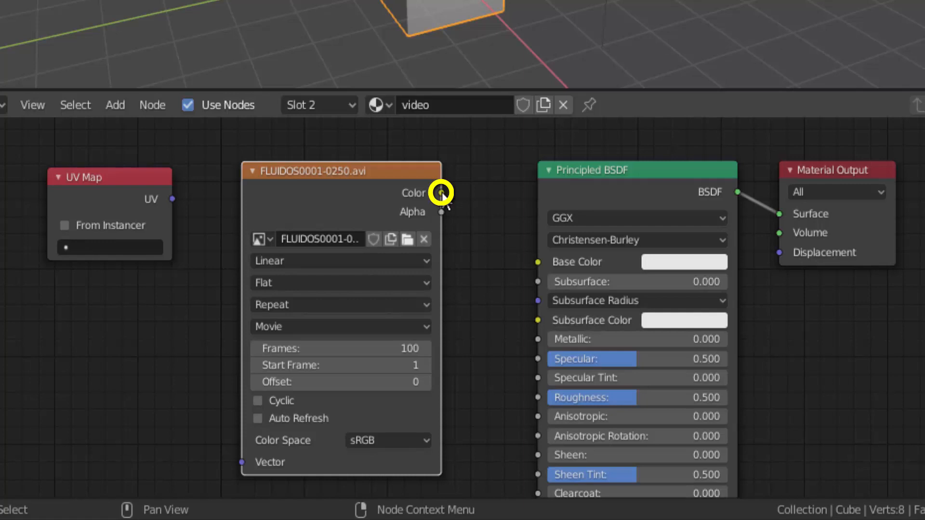
drag(441, 194, 531, 266)
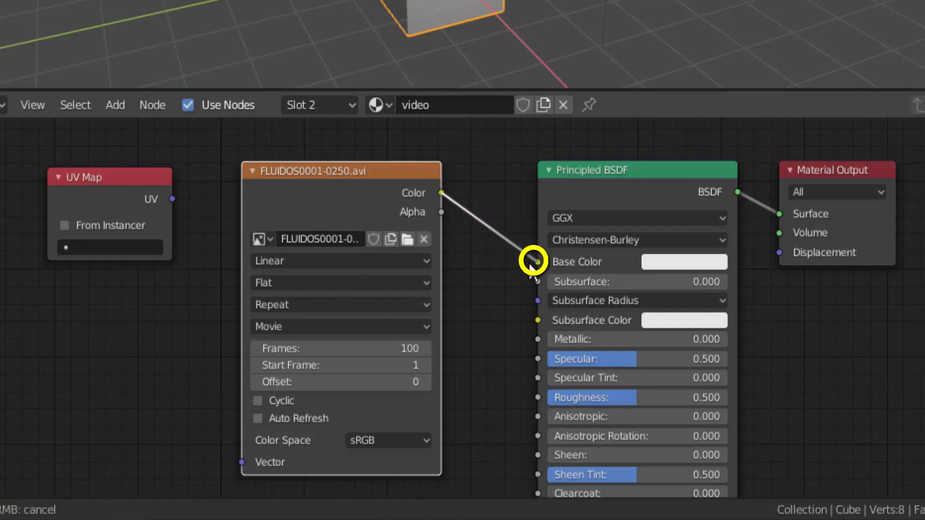
drag(531, 266, 532, 263)
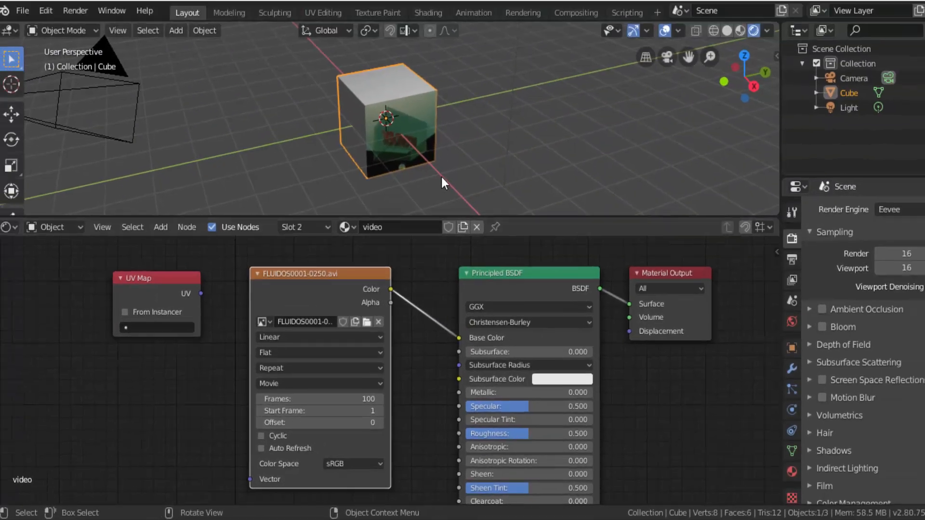
scroll(428, 152, up, 4)
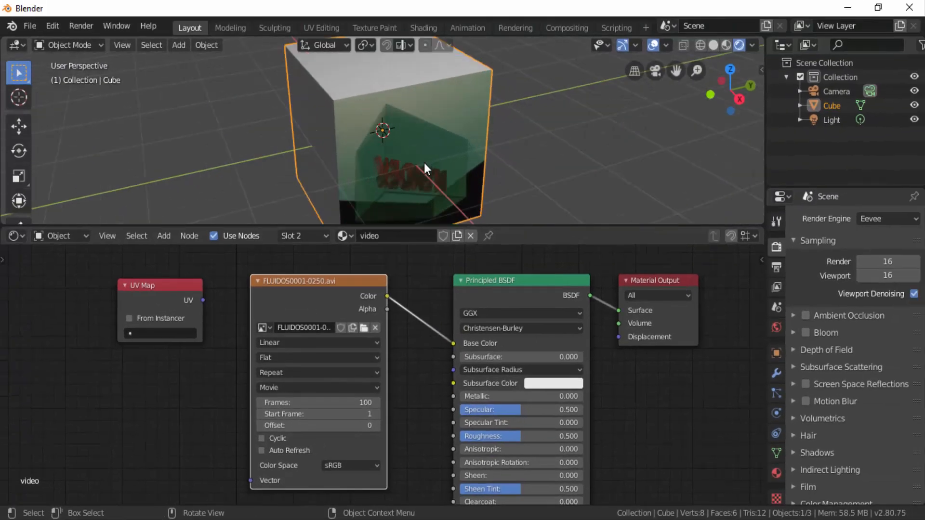
scroll(423, 163, down, 1)
scroll(423, 163, down, 1)
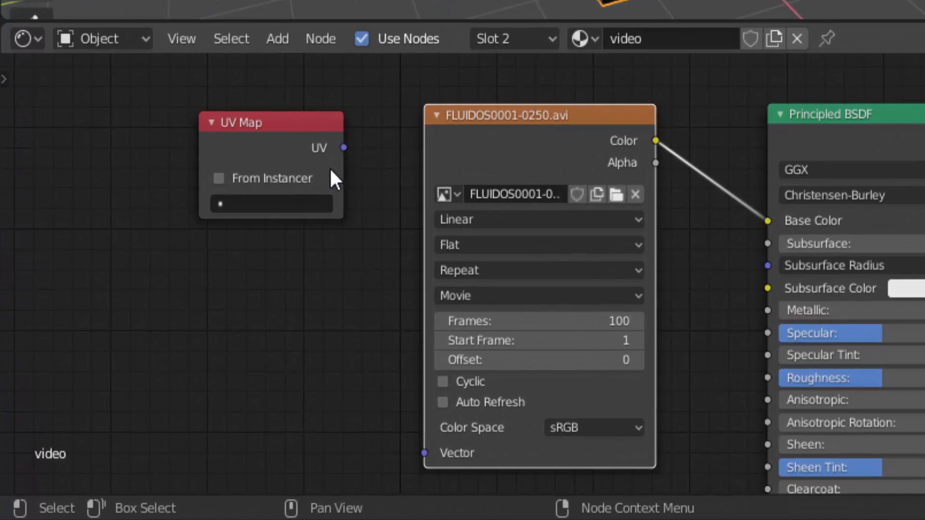
- Connect the UV Map node's UV output to the movie texture's Vector input and set the node to the "video" UV map
click(343, 148)
drag(343, 148, 423, 453)
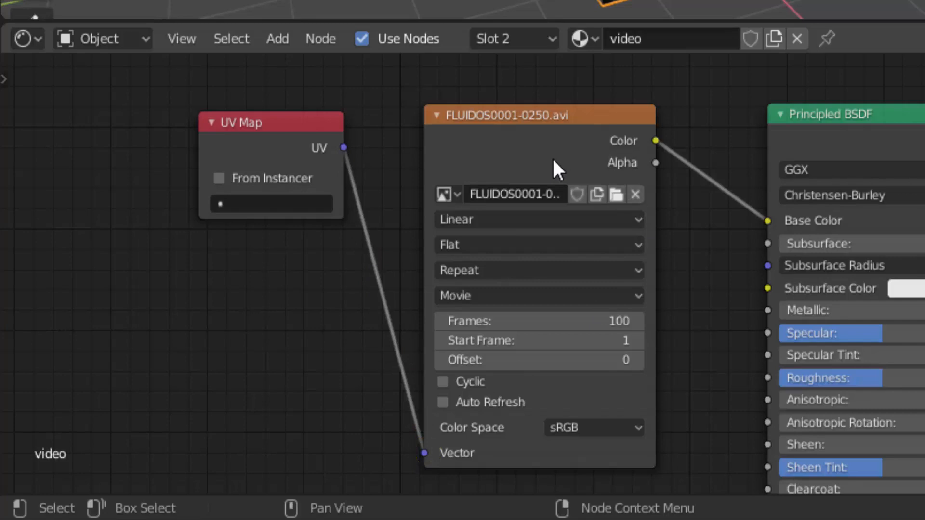
click(252, 204)
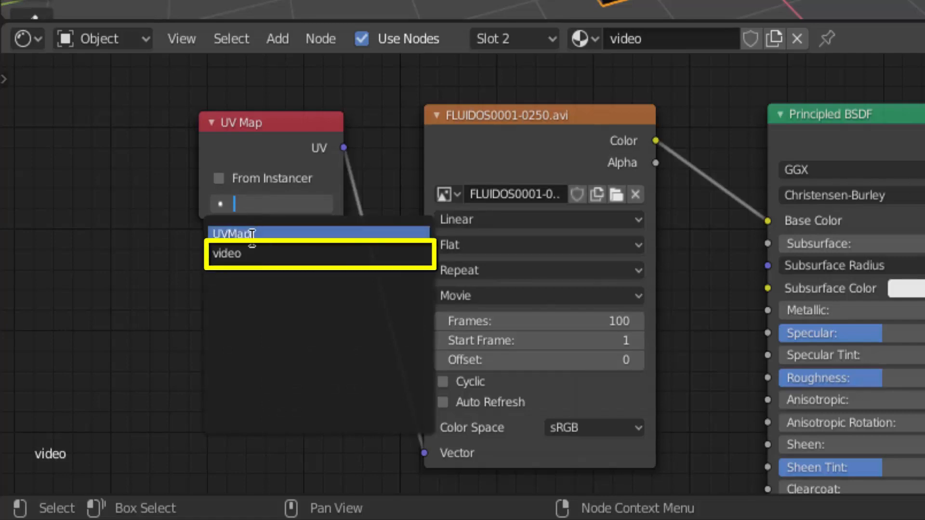
click(252, 252)
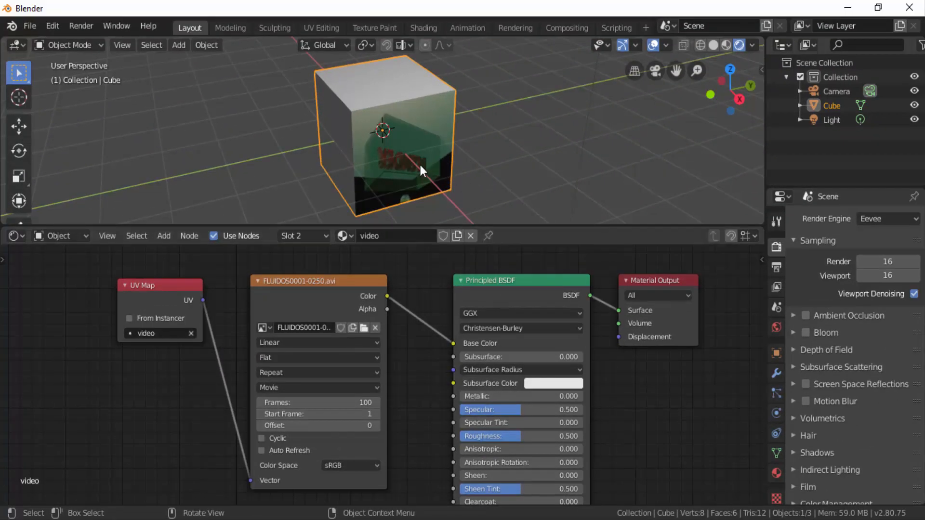
scroll(418, 169, up, 3)
scroll(418, 169, down, 2)
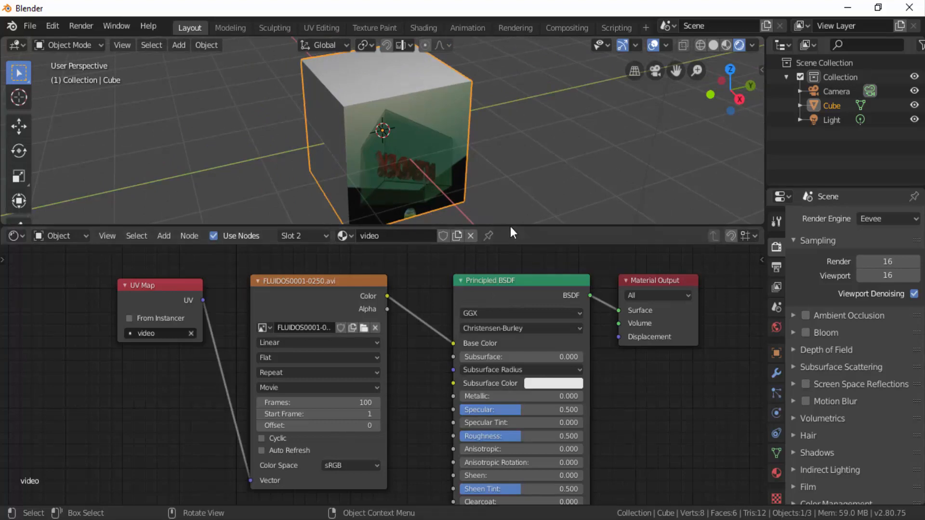
- Shrink the Shader Editor to enlarge the 3D viewport, and switch to the UV Editing workspace
drag(510, 227, 506, 468)
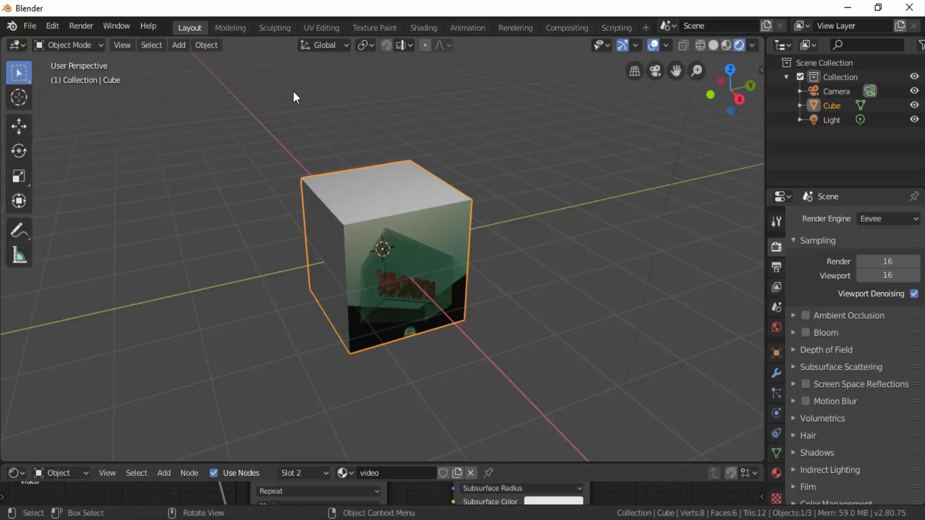
click(322, 28)
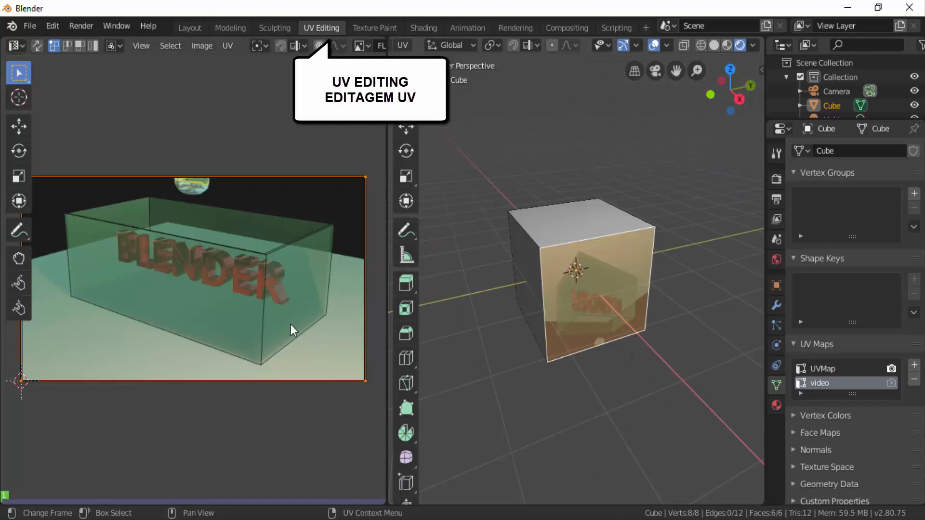
scroll(290, 324, down, 2)
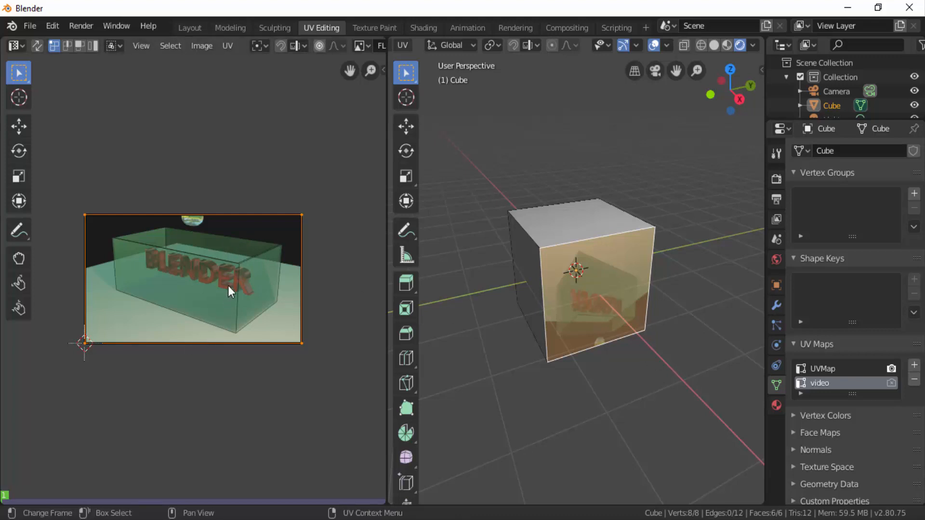
- Rotate the front face's UVs by 180° so the video image stands upright, and check it on the cube
key(r)
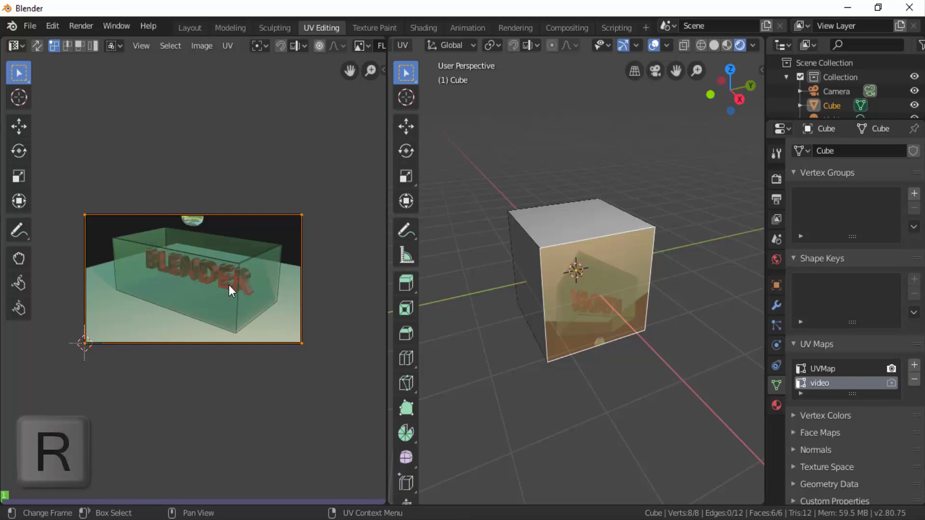
key(1)
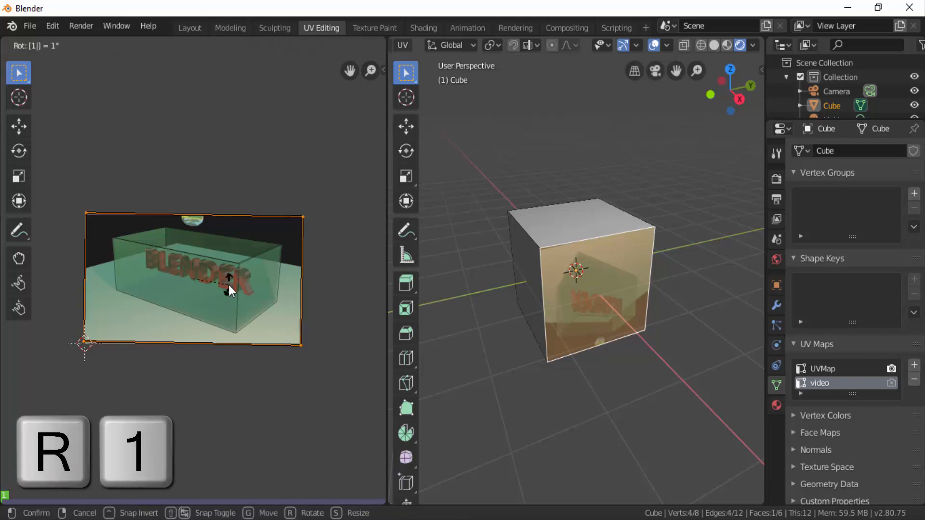
key(8)
key(0)
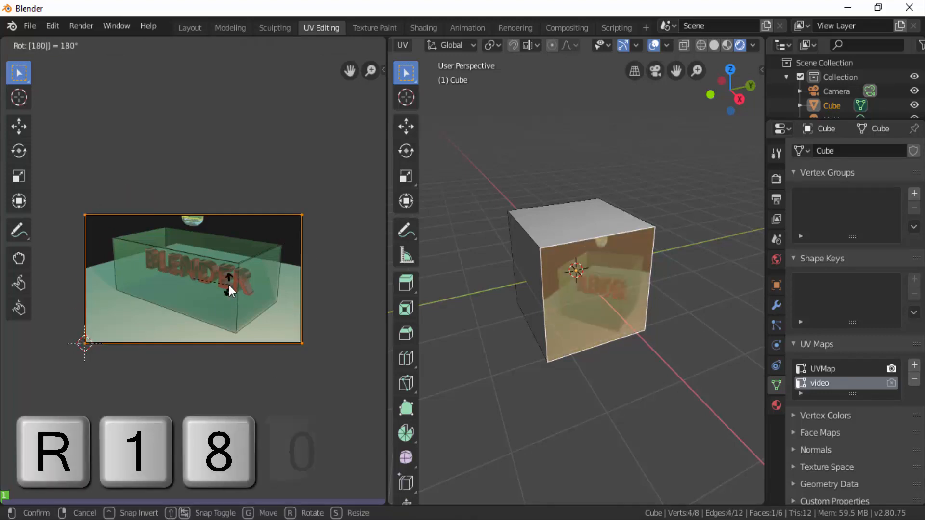
click(229, 284)
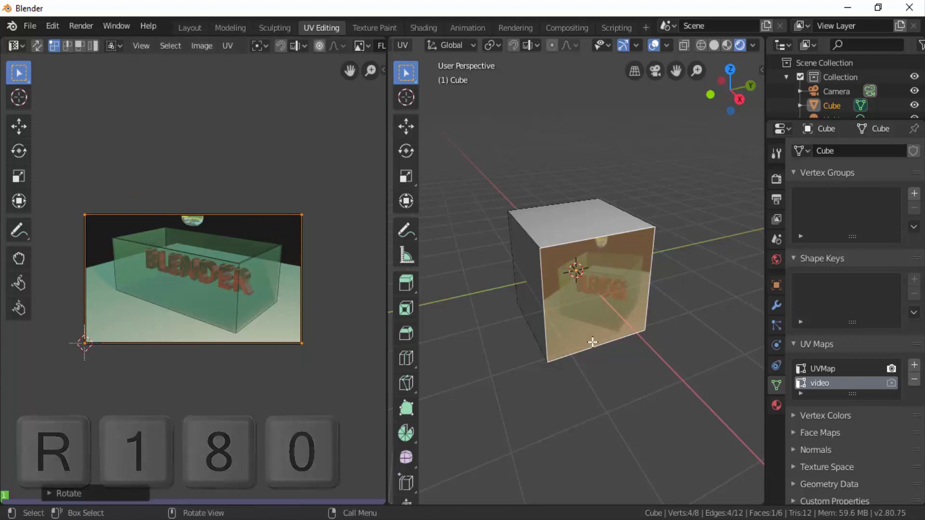
scroll(592, 342, up, 5)
scroll(593, 341, down, 2)
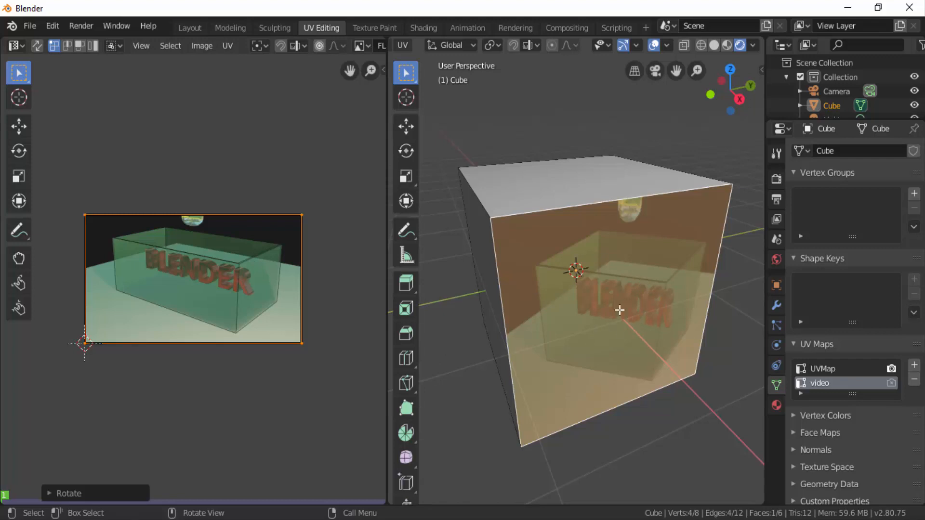
scroll(638, 292, down, 2)
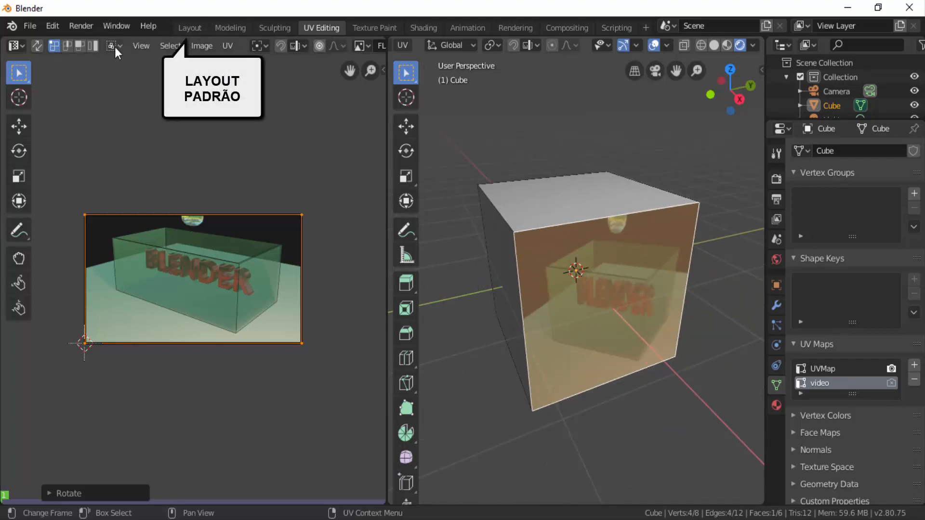
- Return to the Layout workspace, enlarge the Shader Editor and split off a Timeline area beneath it
click(188, 28)
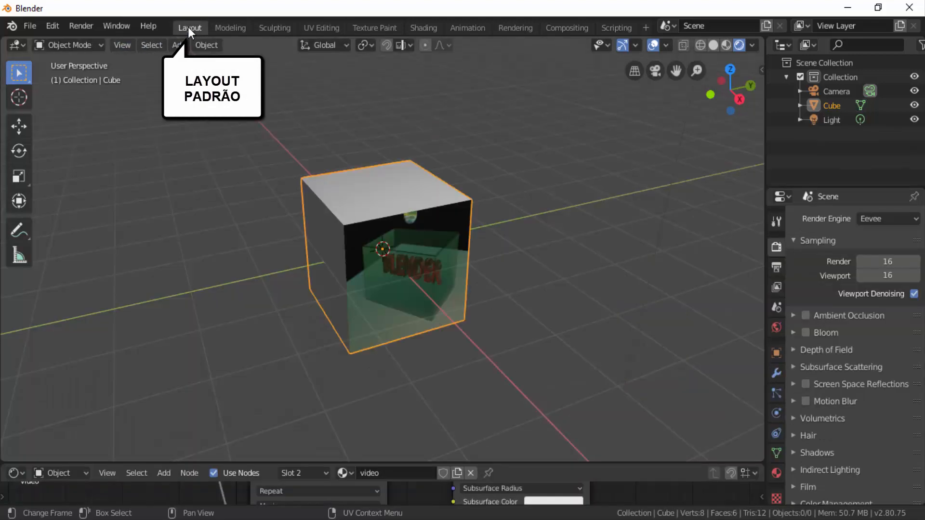
drag(597, 460, 606, 223)
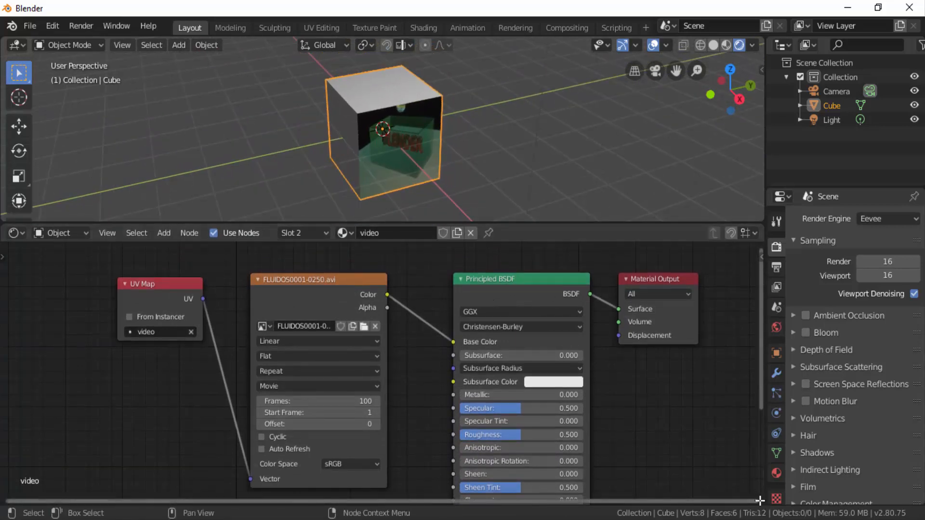
drag(760, 485, 760, 413)
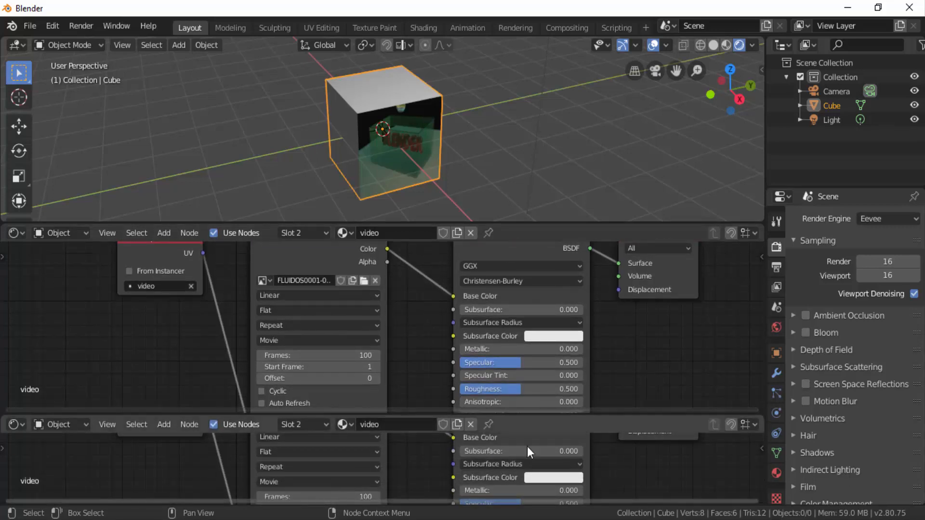
click(16, 424)
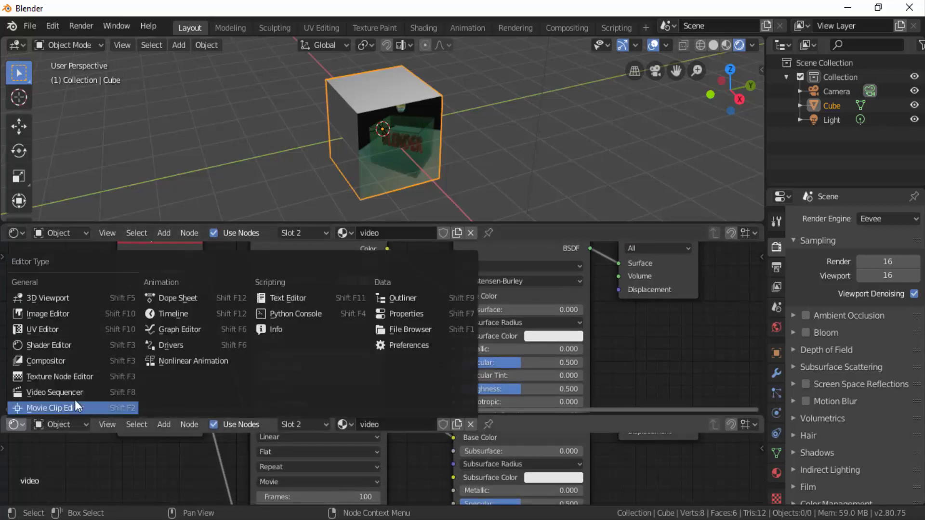
click(187, 314)
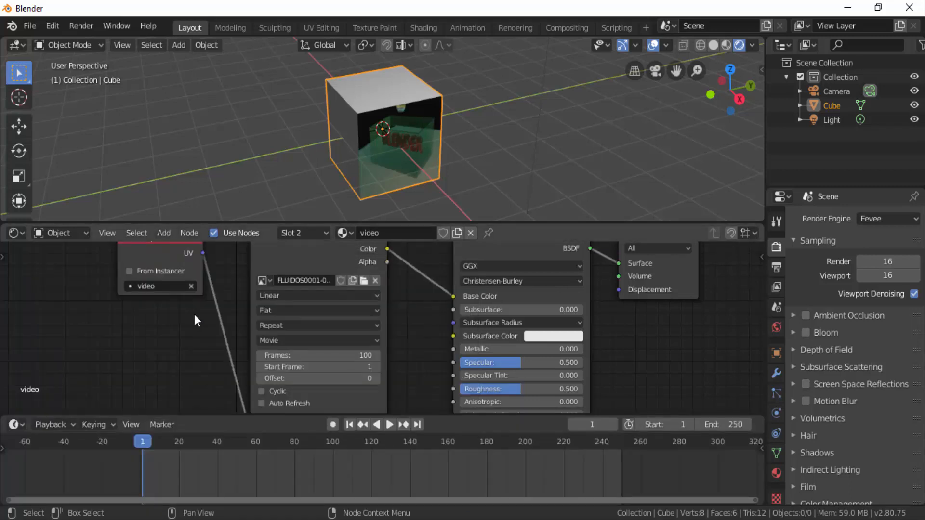
- Play the animation to check whether the video runs on the cube's front face, and return to frame 1
scroll(380, 336, down, 3)
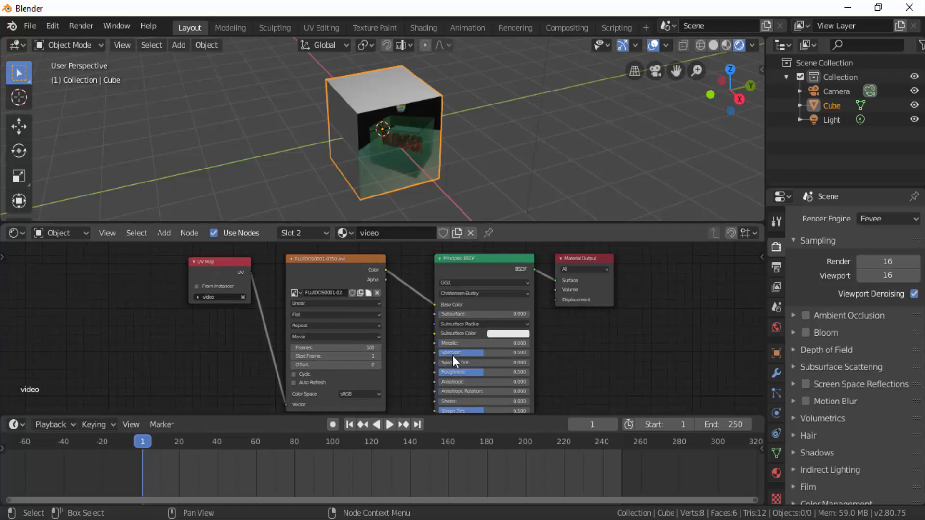
click(390, 425)
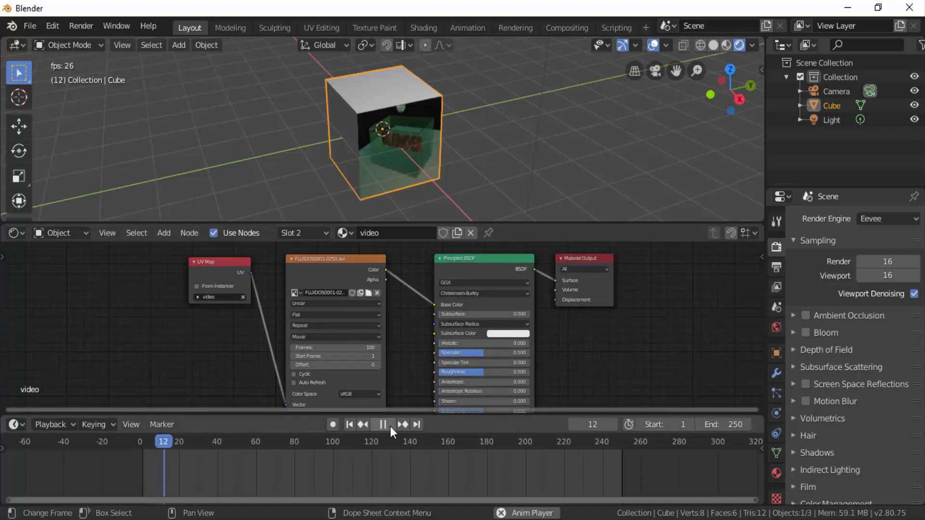
click(390, 424)
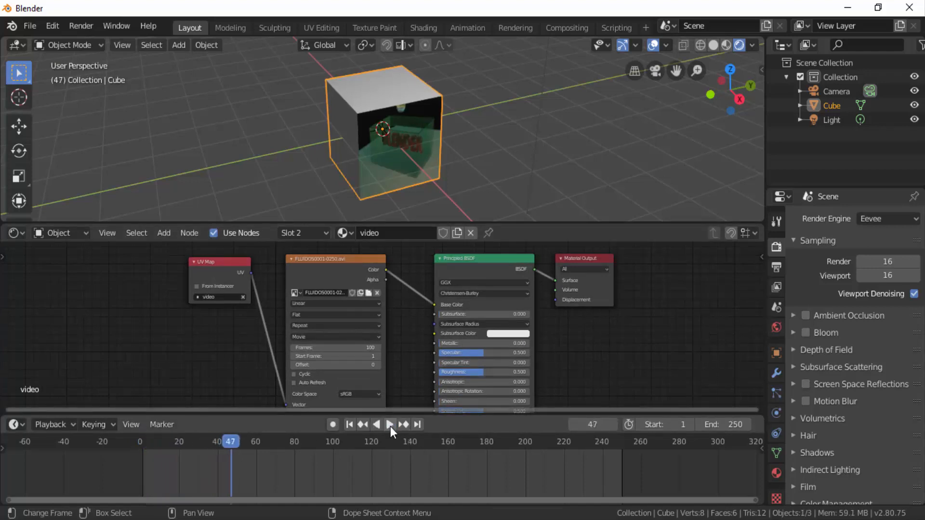
click(349, 424)
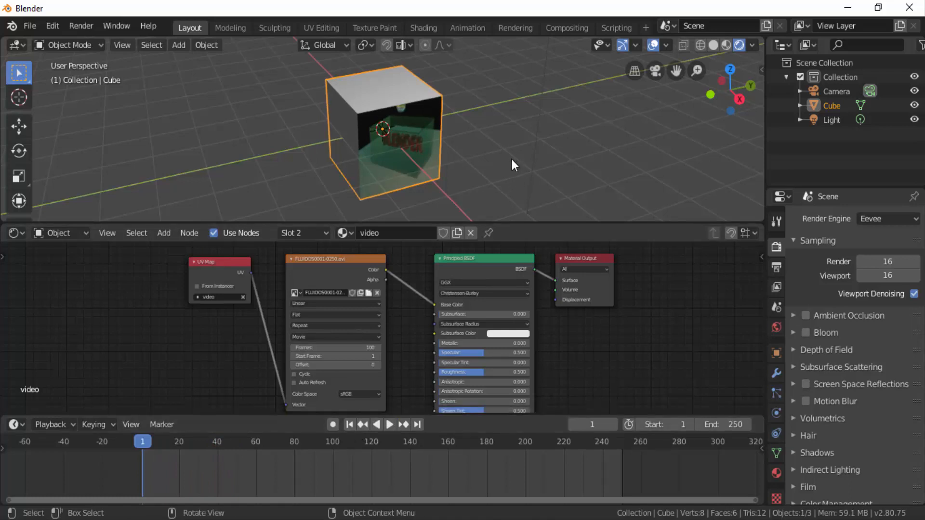
scroll(407, 162, up, 3)
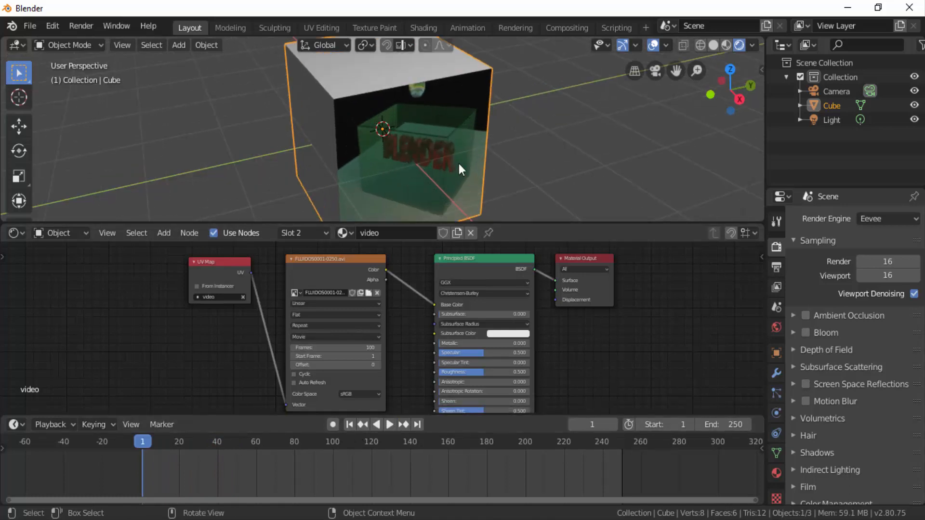
scroll(406, 136, down, 2)
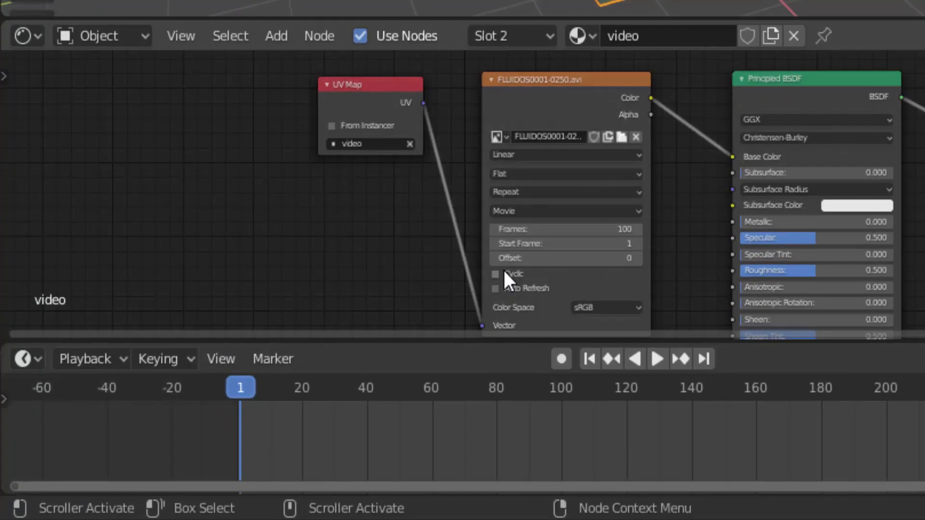
- Set the movie texture node's Frames value to 250
scroll(503, 268, up, 4)
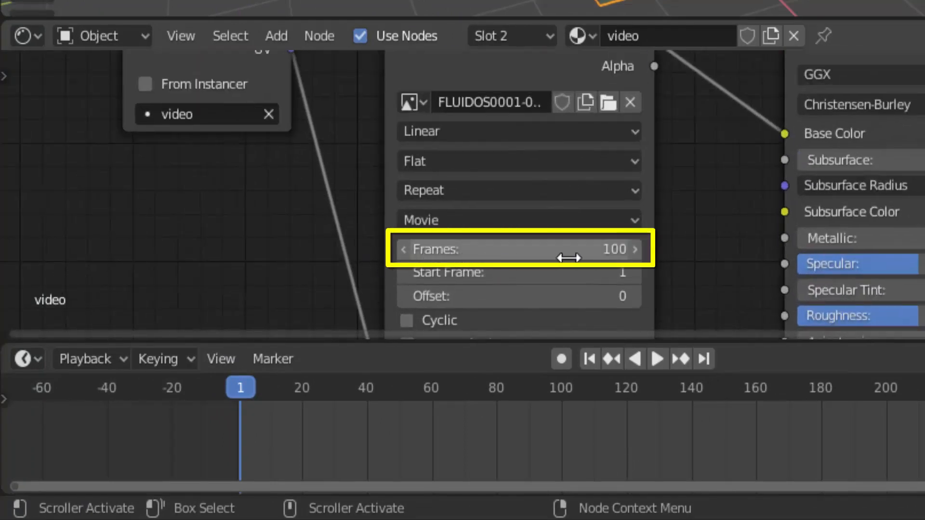
click(612, 249)
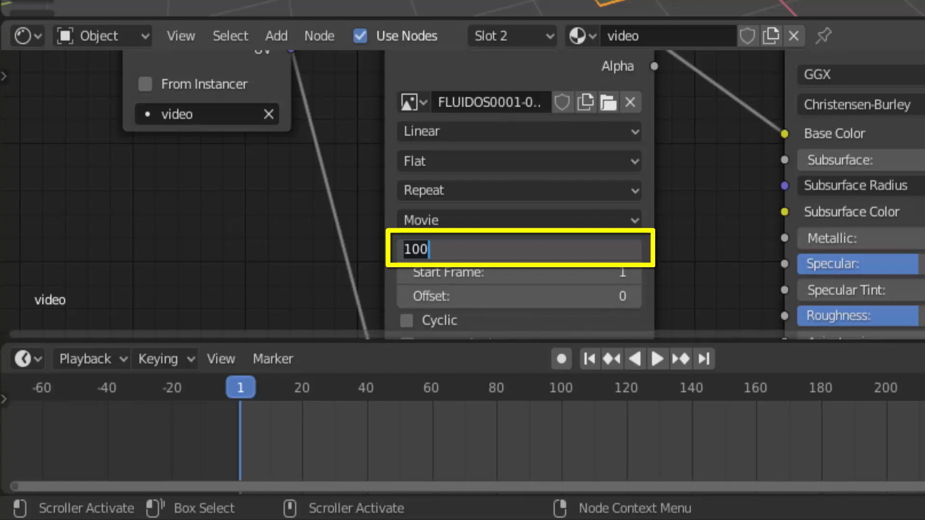
text(250)
key(Return)
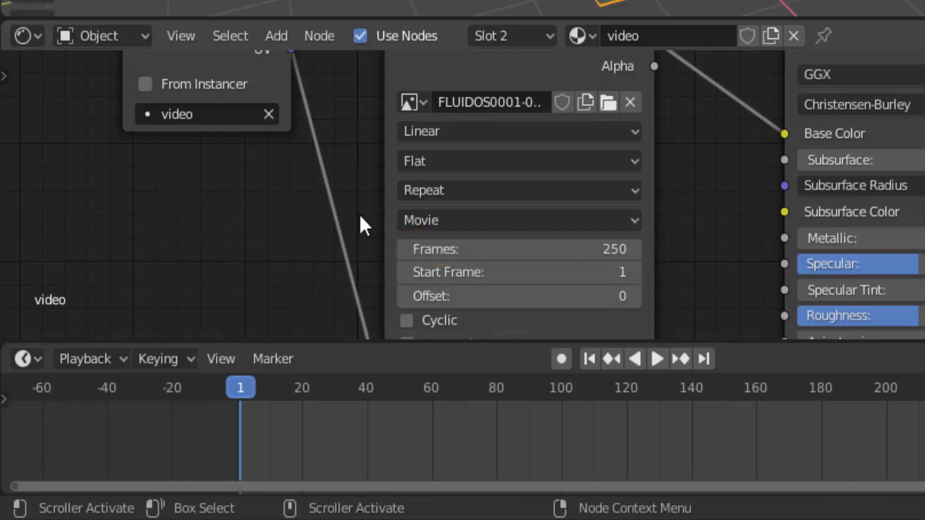
- Enable Auto Refresh on the movie texture node and play the animation briefly to test the video
scroll(359, 213, down, 2)
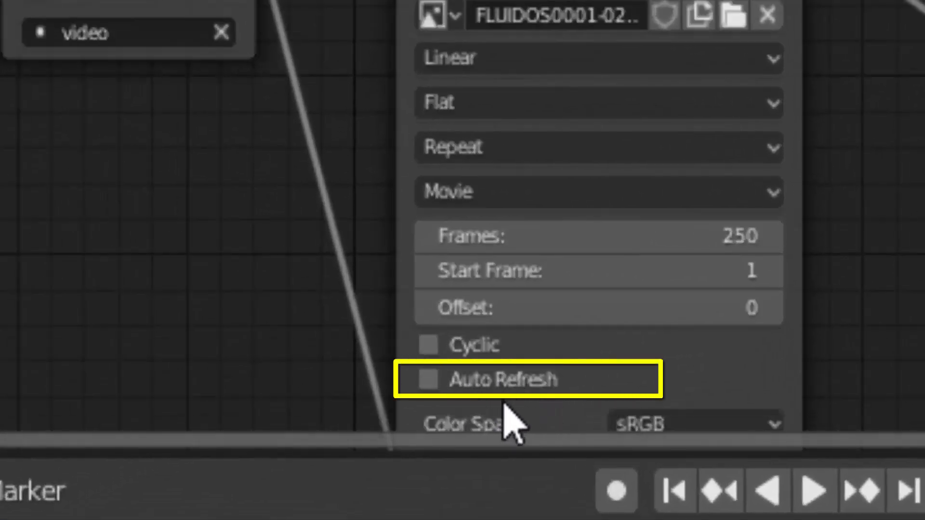
click(430, 385)
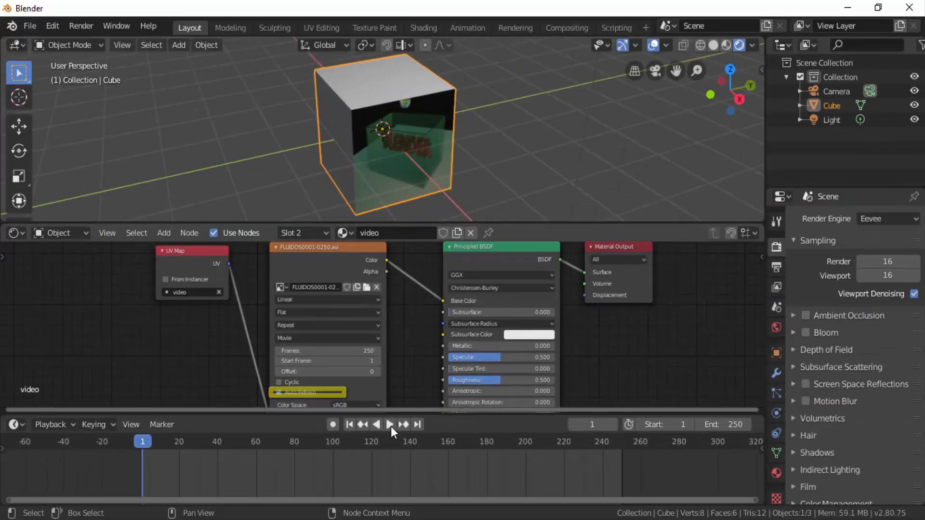
click(390, 424)
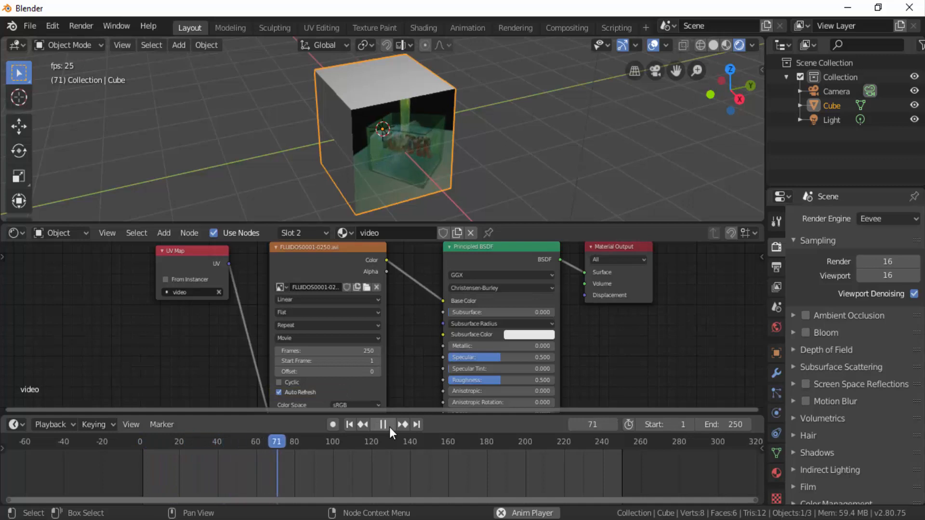
click(389, 427)
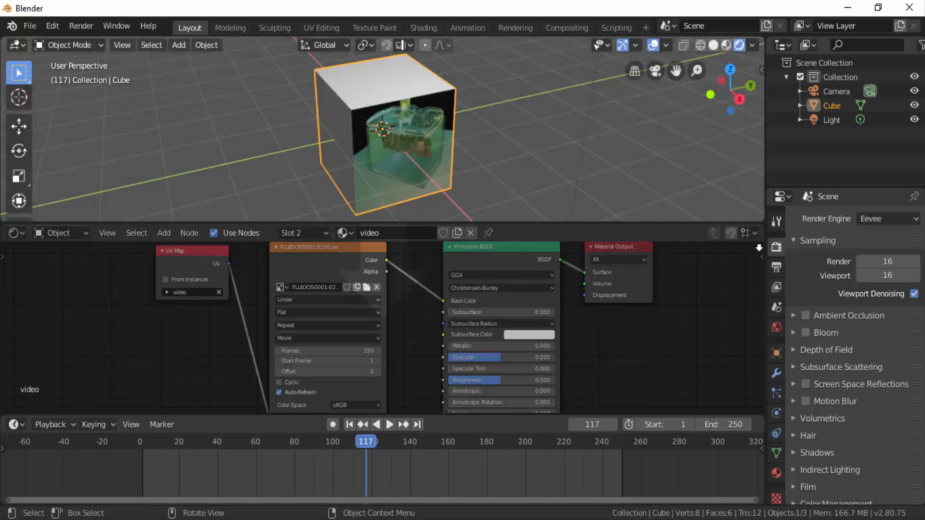
- Join the Shader Editor area into the 3D viewport and make the Timeline slightly taller
drag(759, 248, 760, 255)
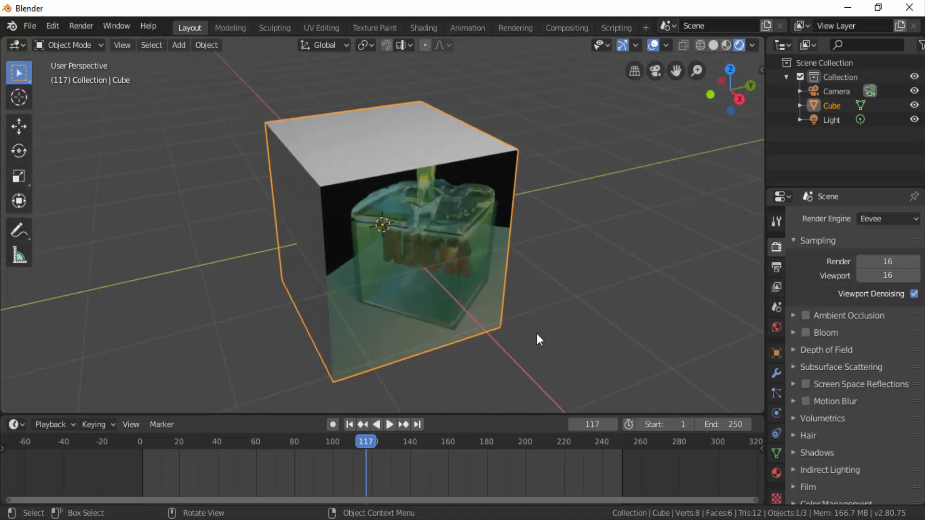
drag(444, 415, 448, 385)
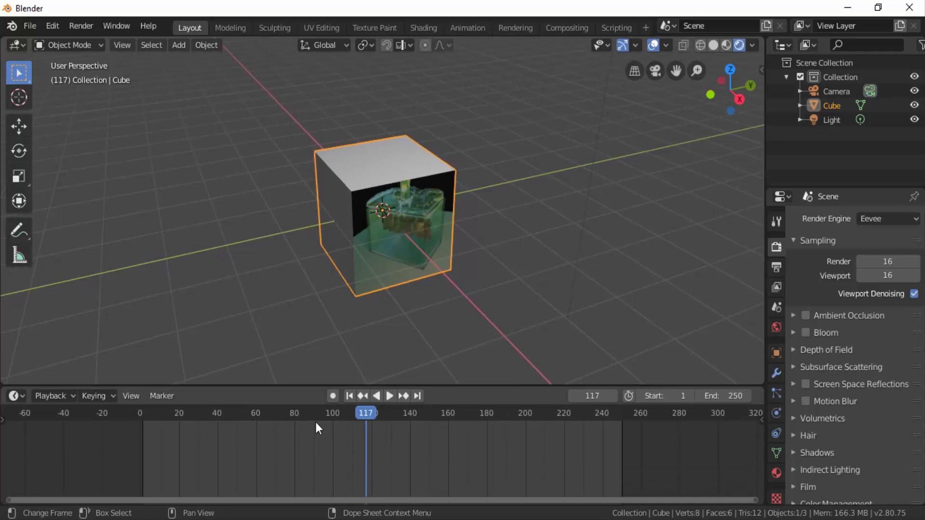
- Insert a Rotation keyframe for the cube at frame 1
click(142, 416)
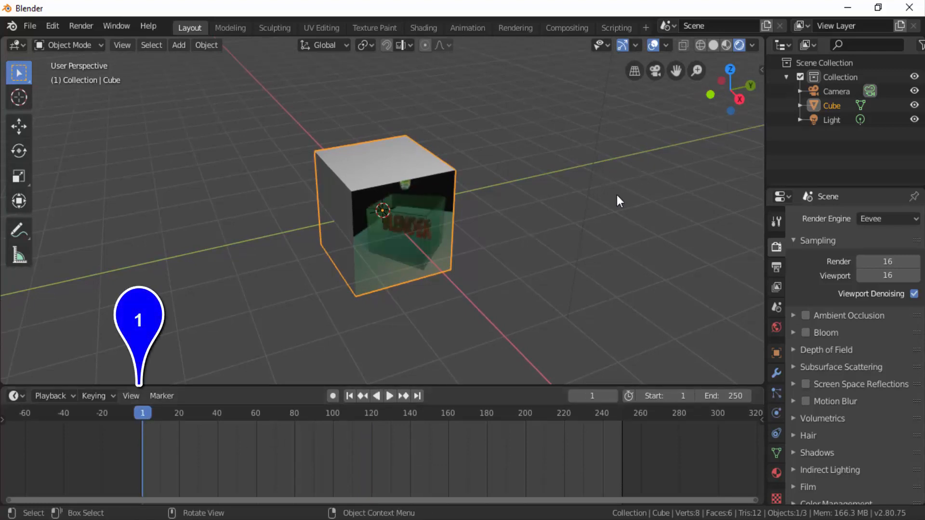
key(i)
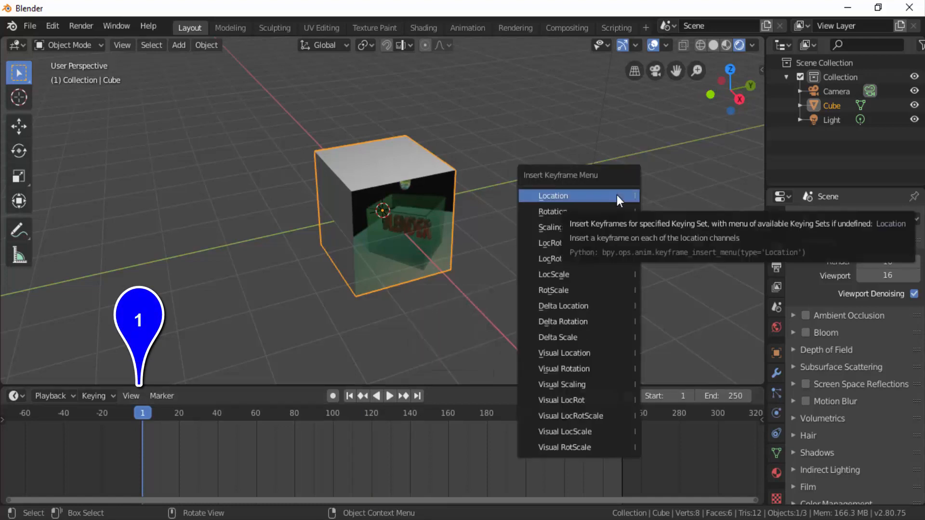
click(556, 213)
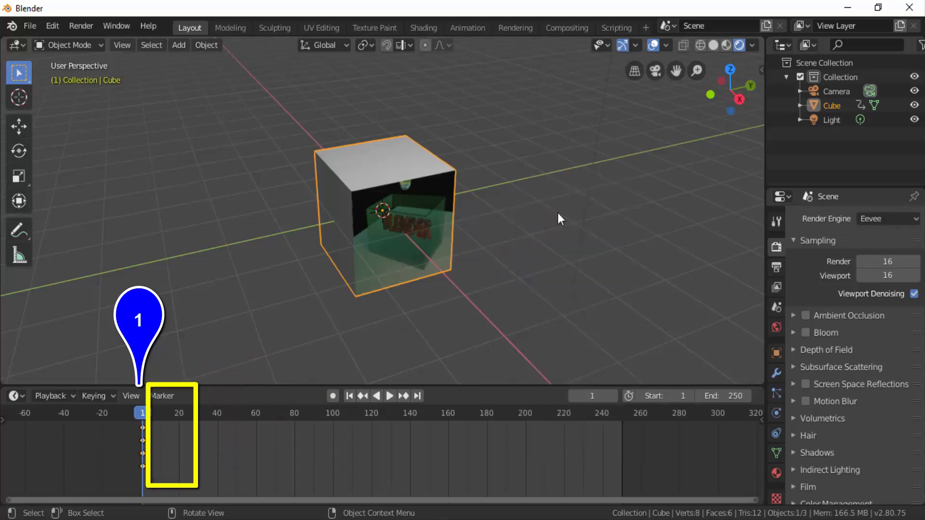
- At frame 120, rotate the cube about -34° around the global Z axis and insert a Rotation keyframe
click(371, 417)
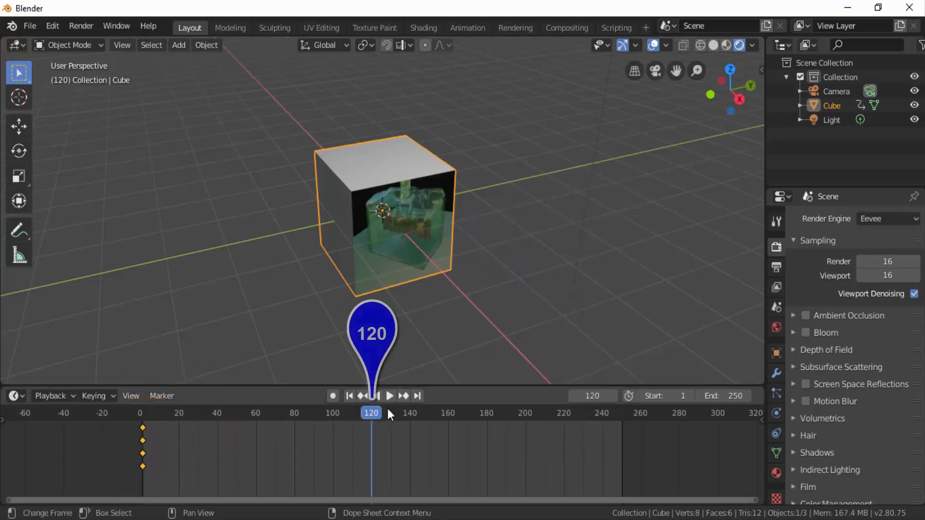
key(r)
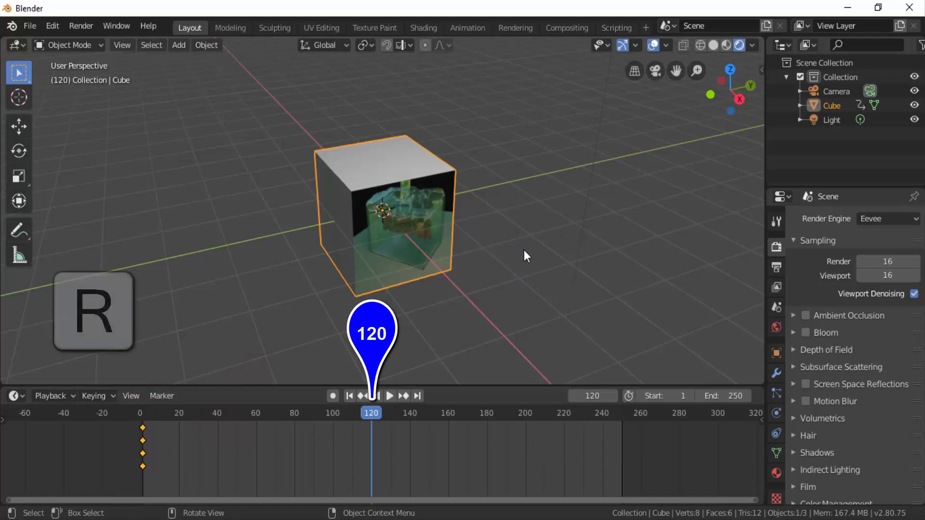
key(z)
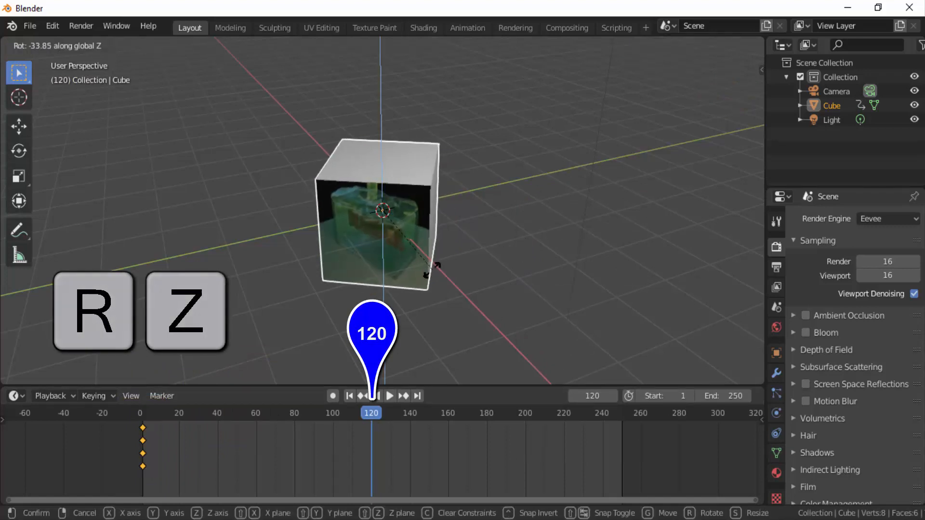
click(429, 270)
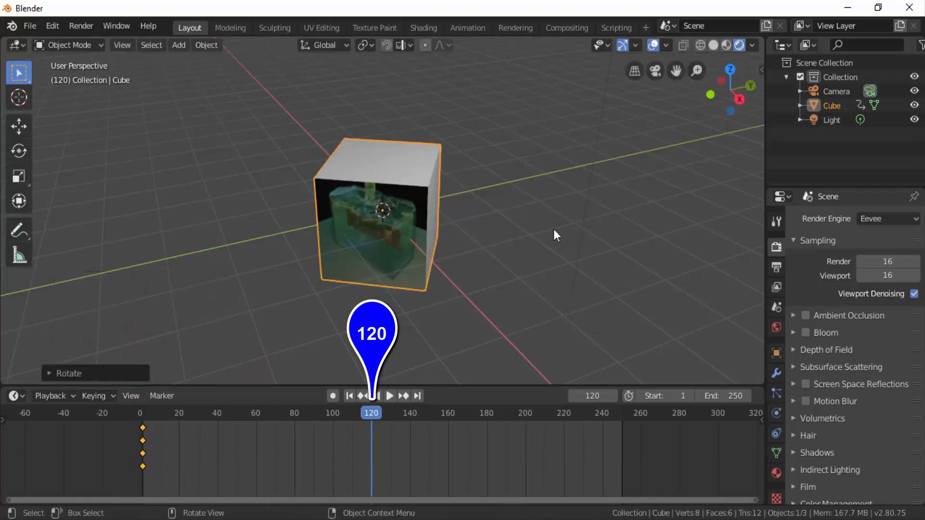
key(i)
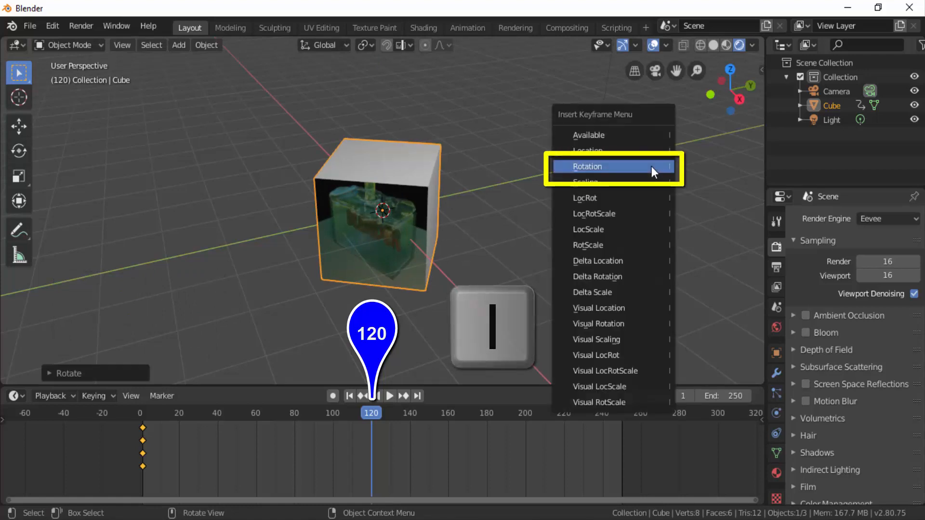
click(651, 166)
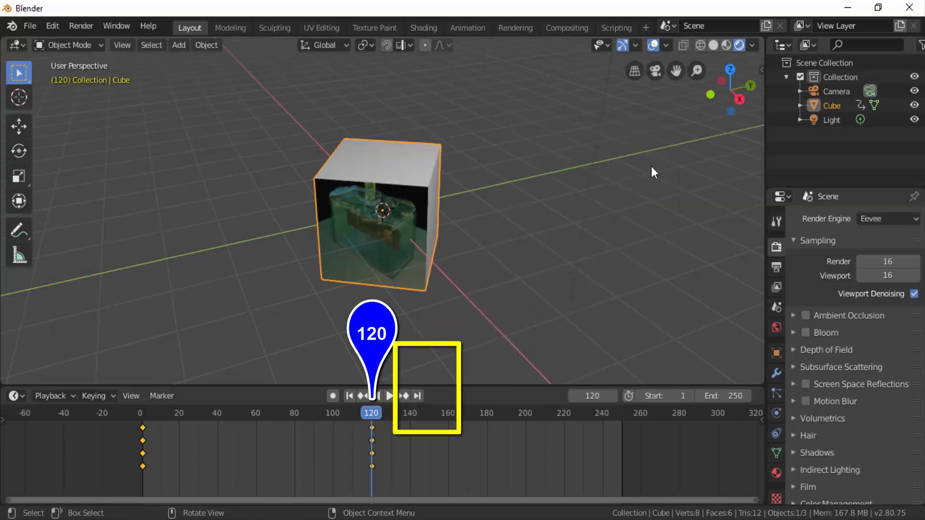
- At frame 225, rotate the cube around the global Z axis and then the global Y axis, and insert a Rotation keyframe
drag(622, 414, 574, 388)
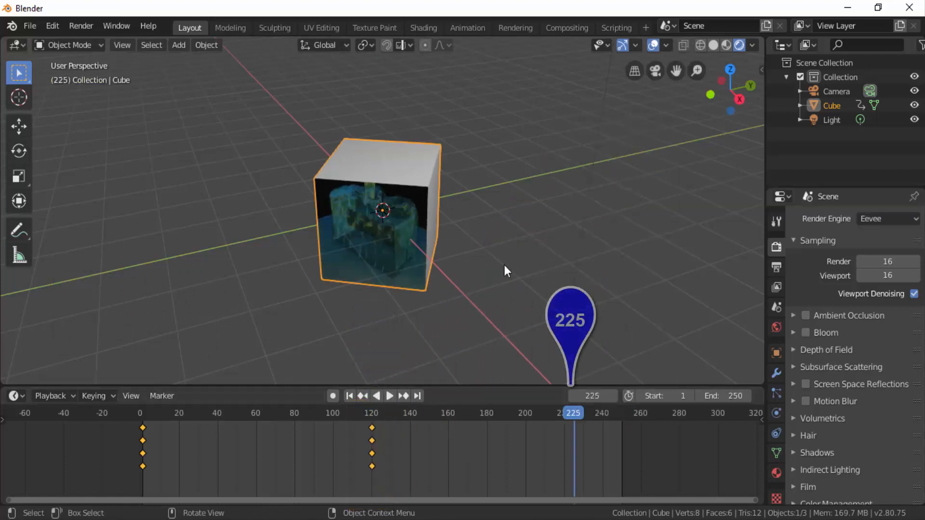
key(r)
key(z)
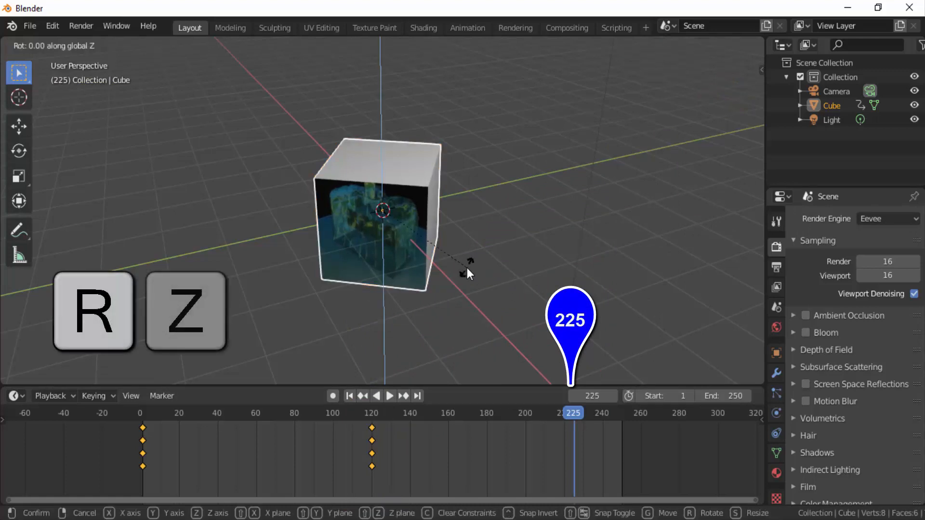
click(624, 192)
key(r)
key(y)
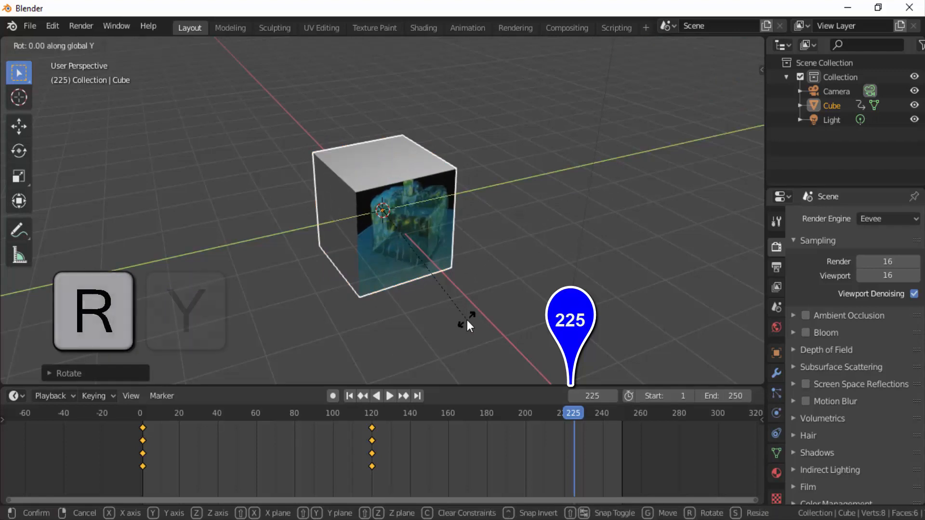
click(481, 233)
key(i)
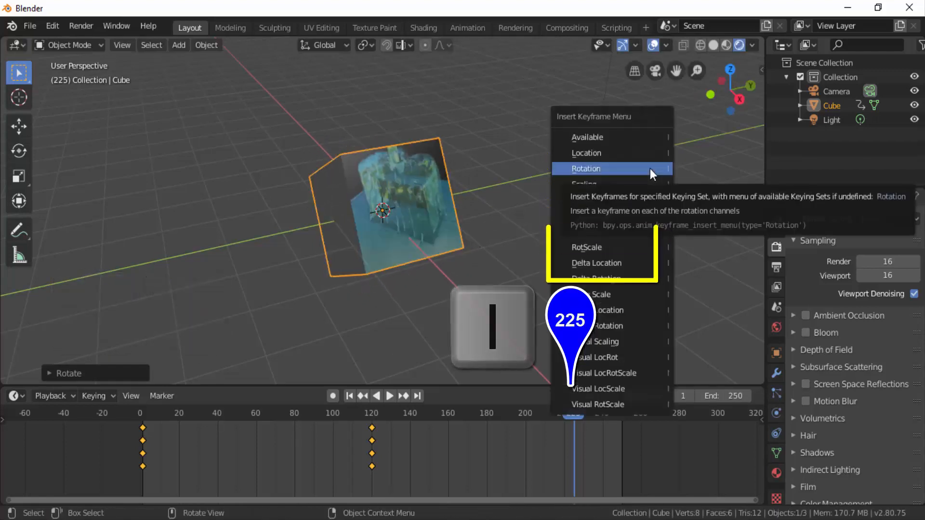
click(649, 169)
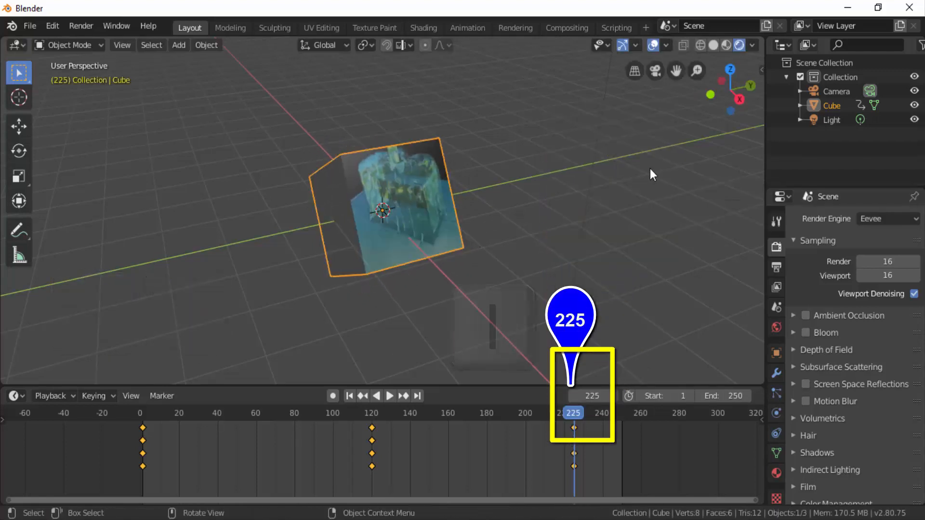
- Play the animation from frame 1 to review the rotating cube with its video face, stop near the end and return to frame 1
click(349, 396)
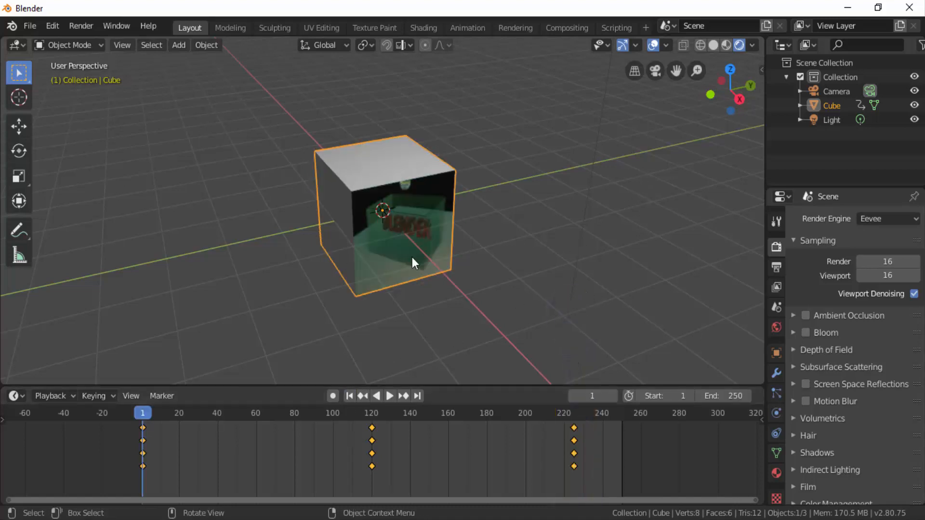
click(391, 397)
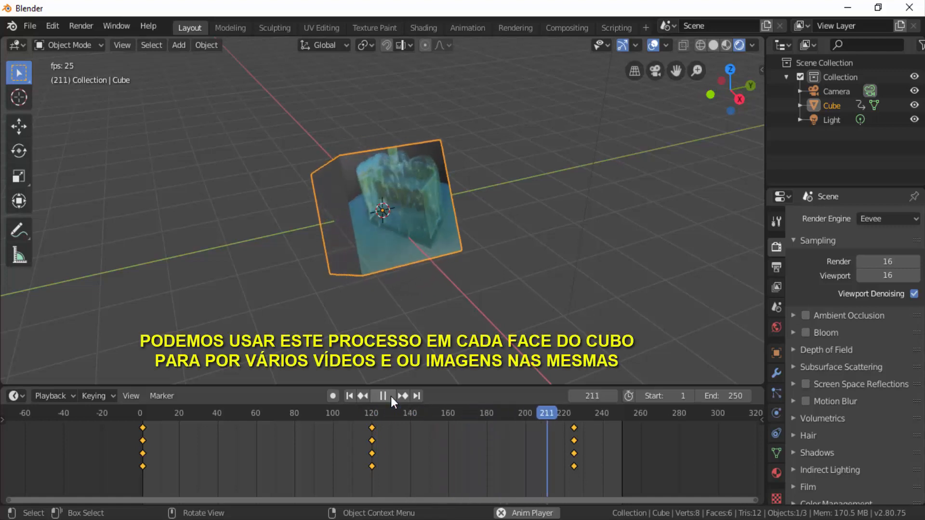
click(390, 396)
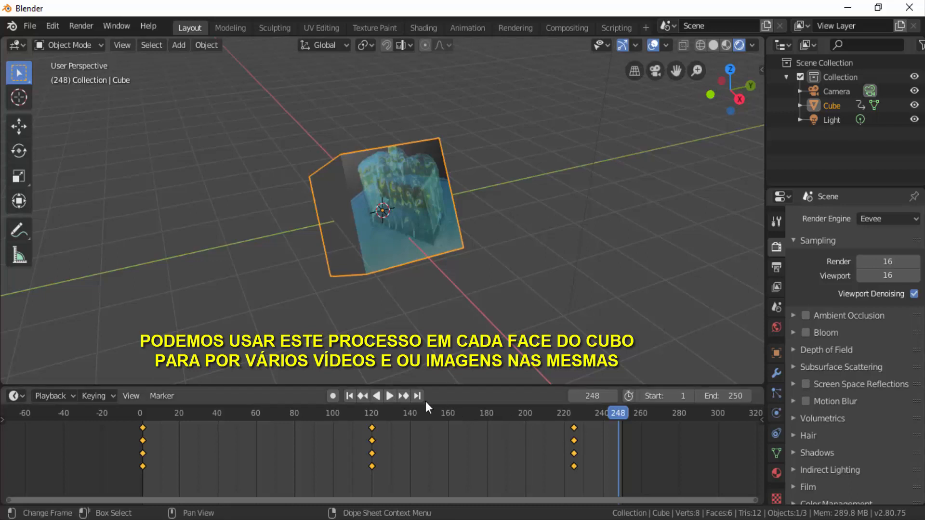
click(357, 398)
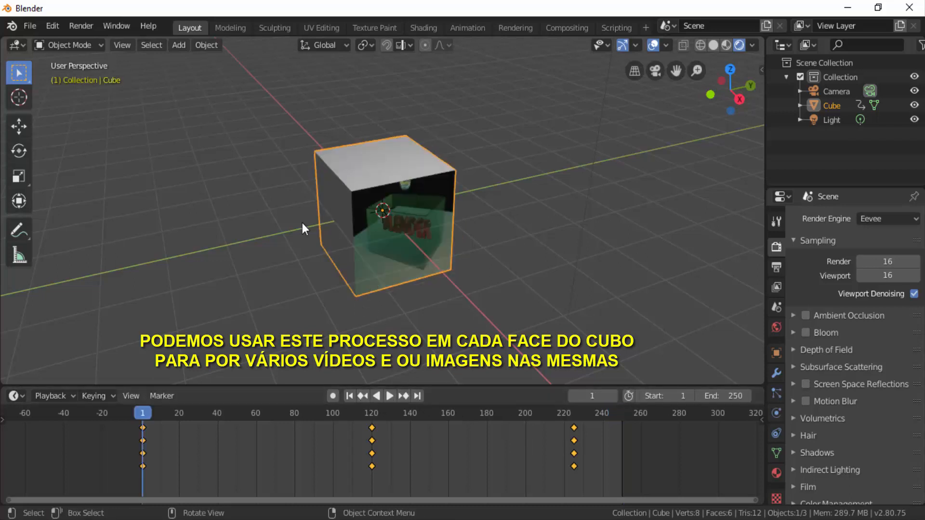